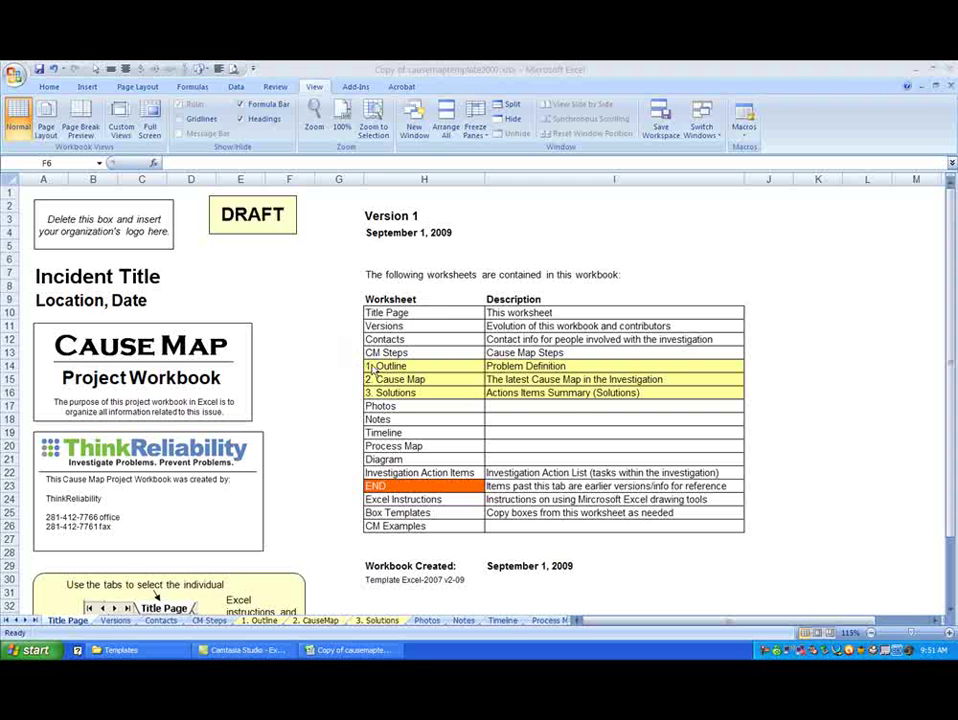
Insert a blank row at row 14, above the 1. Outline entry
left_click(8, 366)
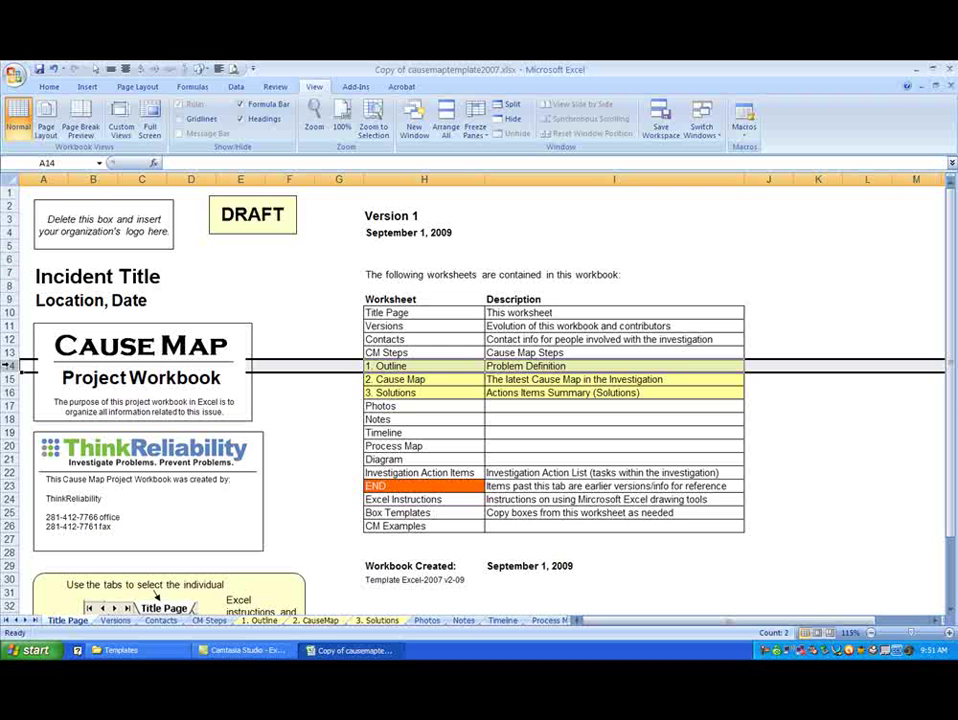
right_click(8, 366)
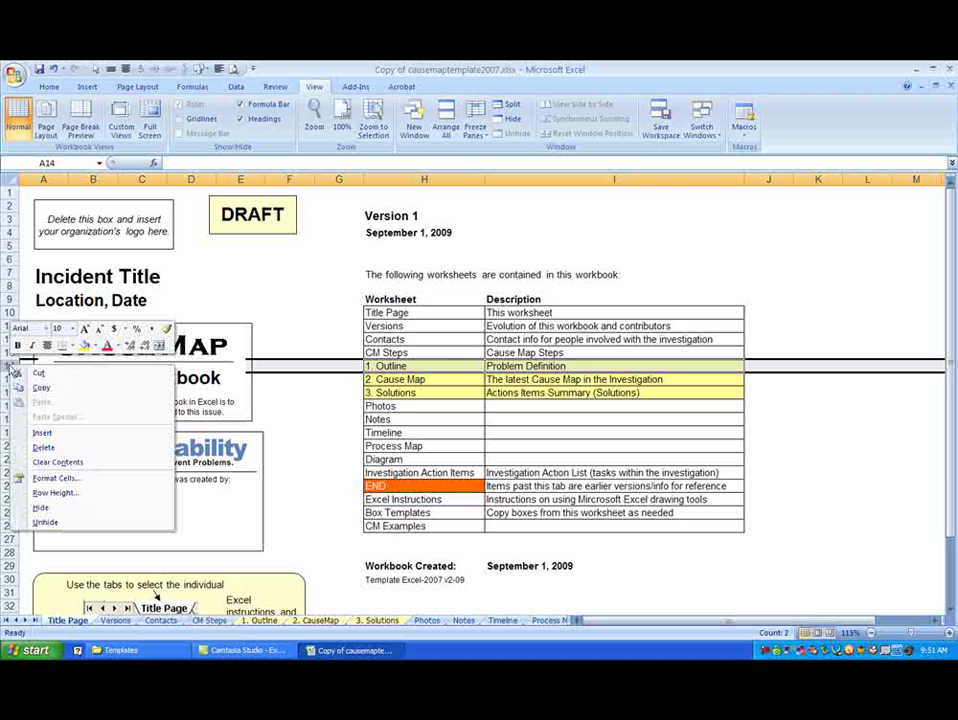
left_click(48, 430)
Enter 'Exec Summary' in H14 and 'Executive Summary of the Investigation' in I14
left_click(424, 366)
type("Exec Summary")
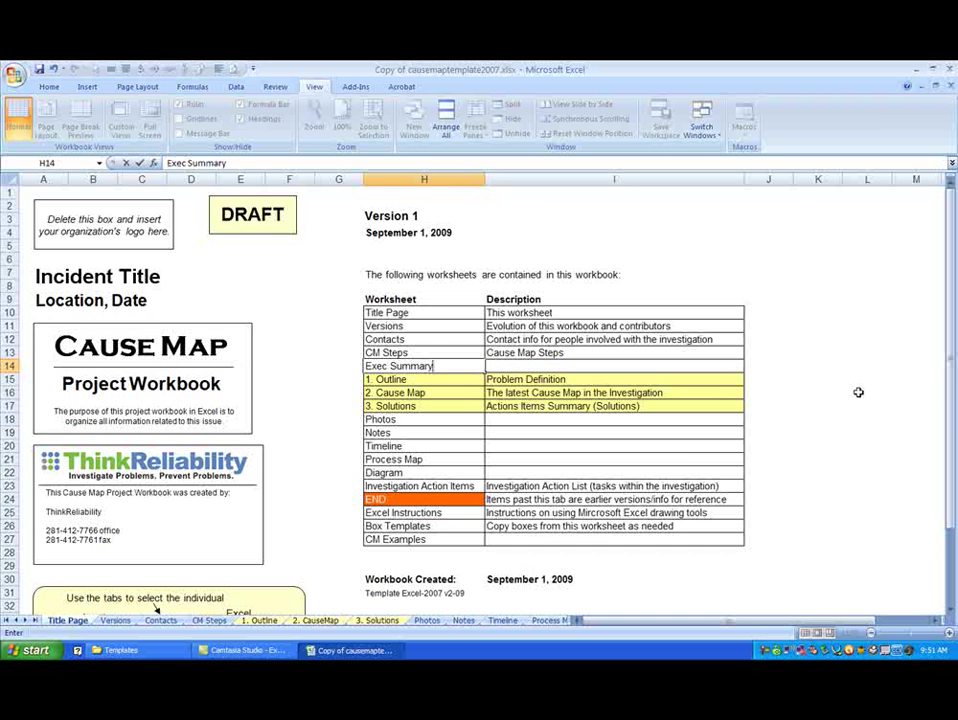
key("Tab")
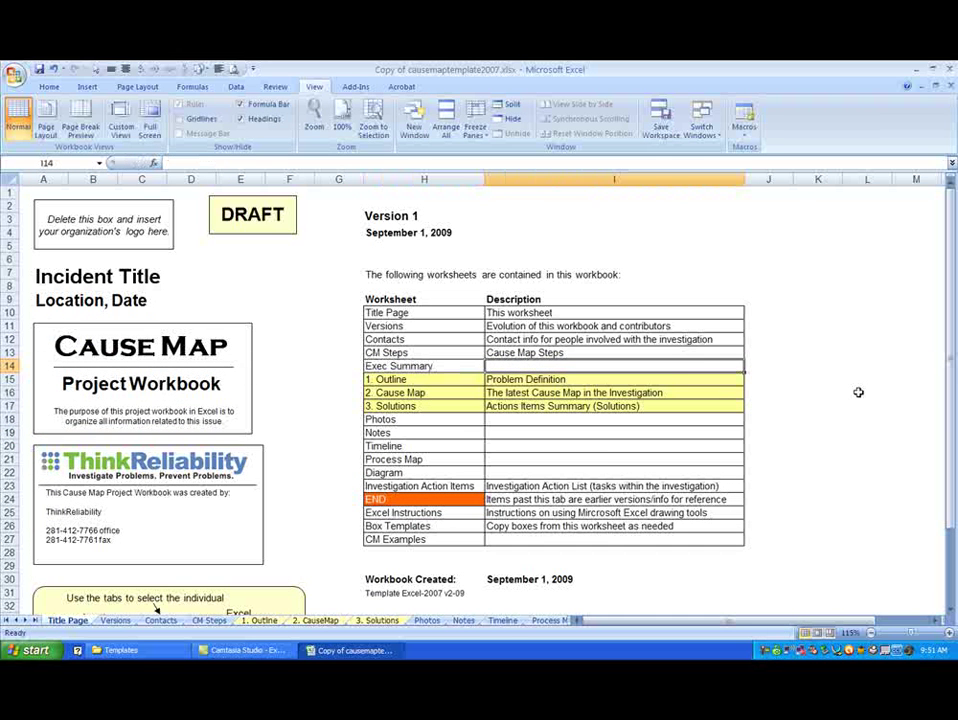
type("Execu")
type("tiv")
key("BackSpace")
key("BackSpace")
key("BackSpace")
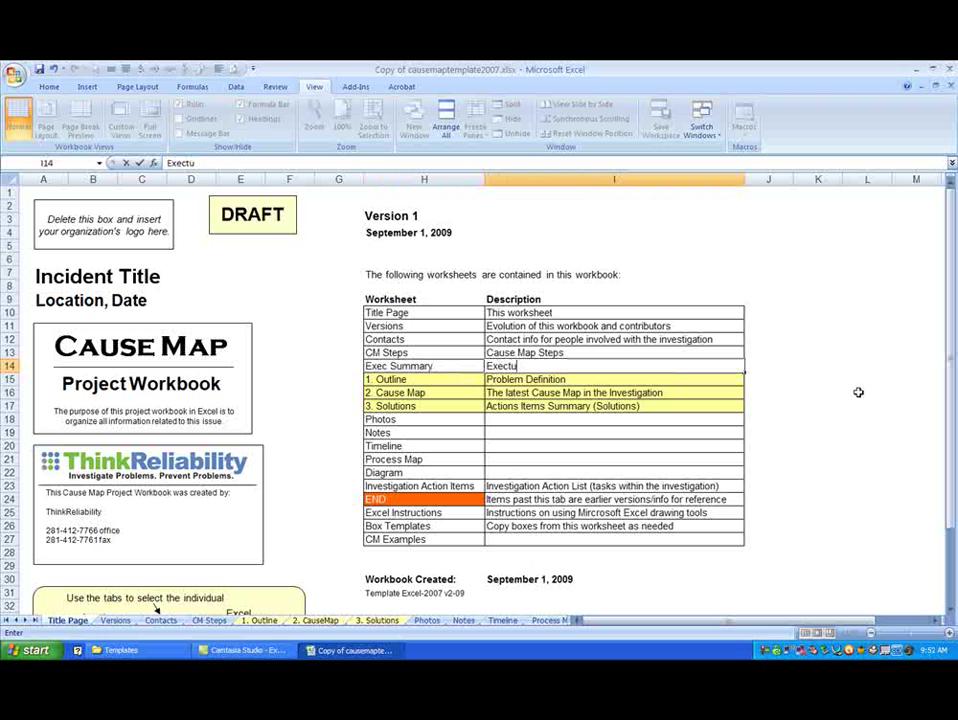
type("utive Summary of th")
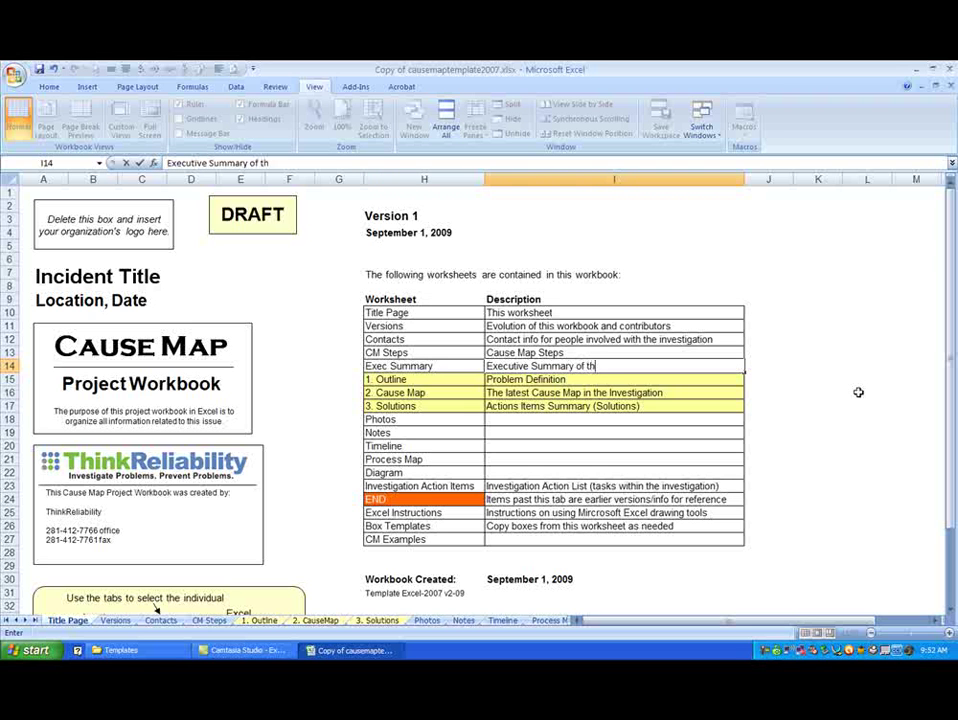
type("e Investigation")
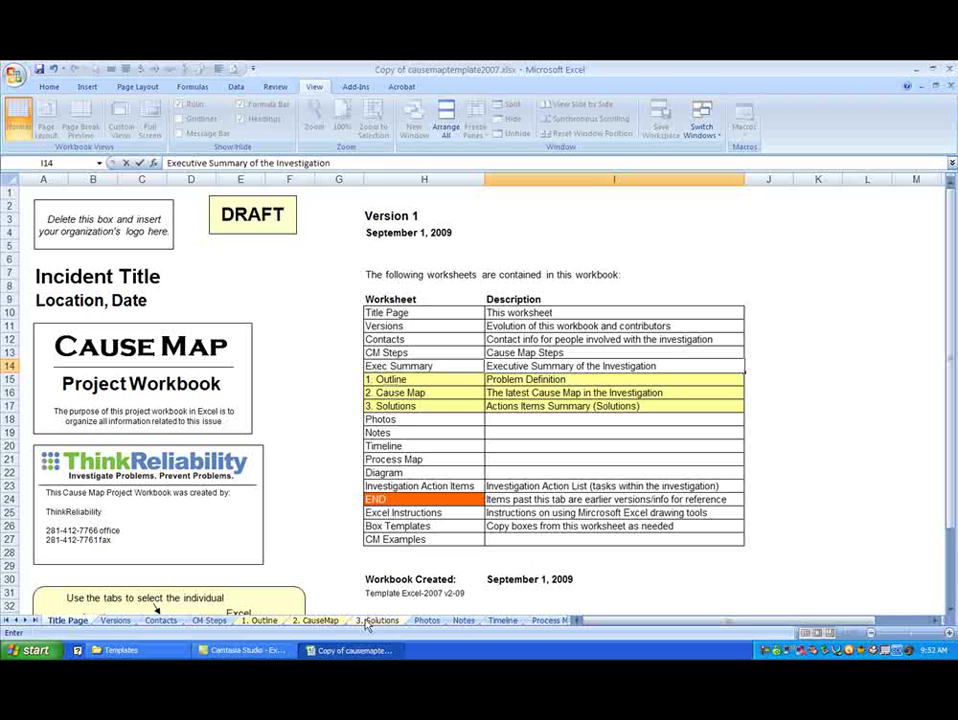
Give cells H14:I14 a light green fill through Format Cells
left_click(425, 365)
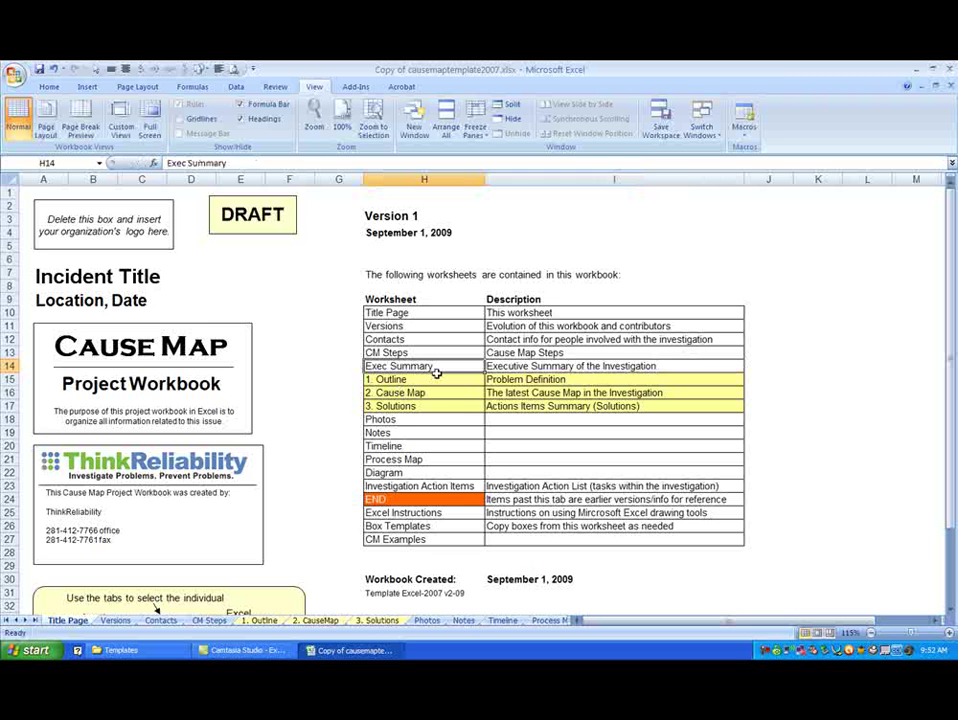
left_click(536, 367, "shift")
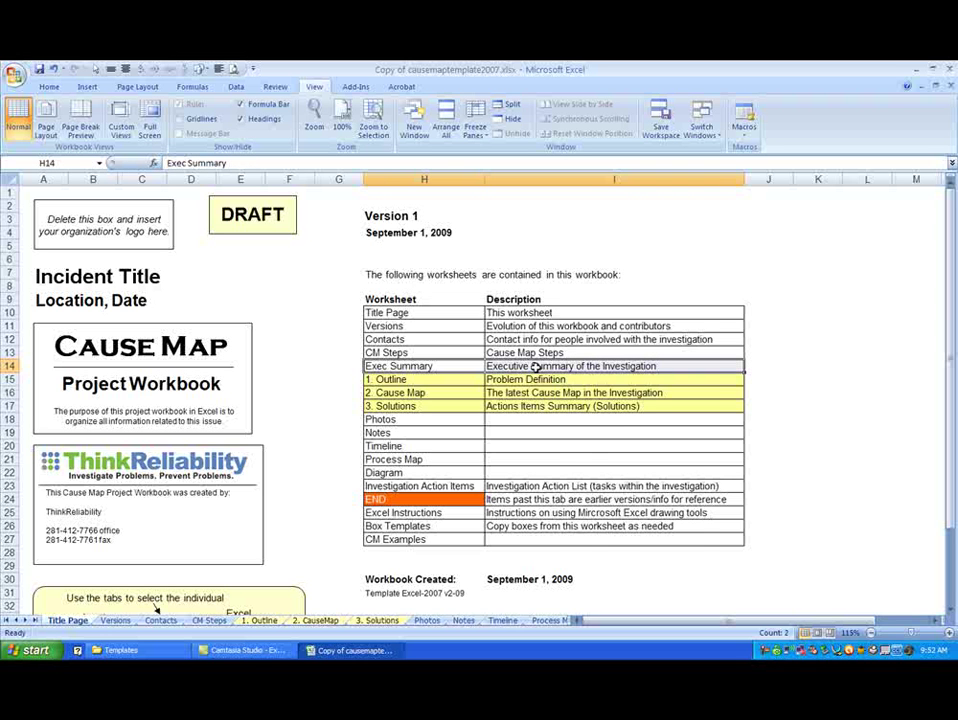
right_click(536, 367)
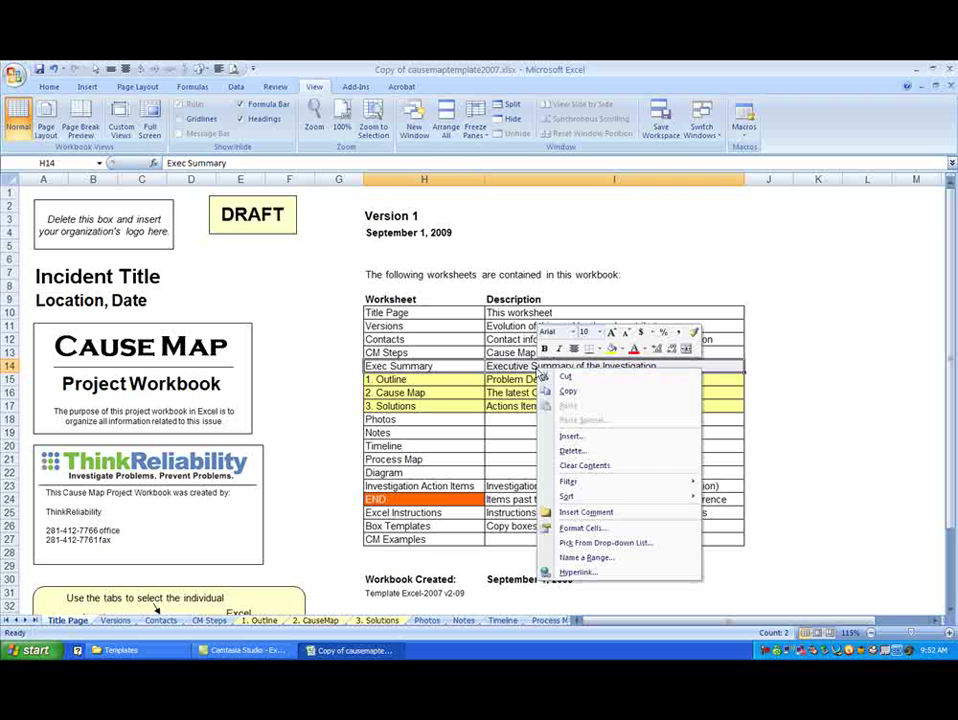
left_click(583, 529)
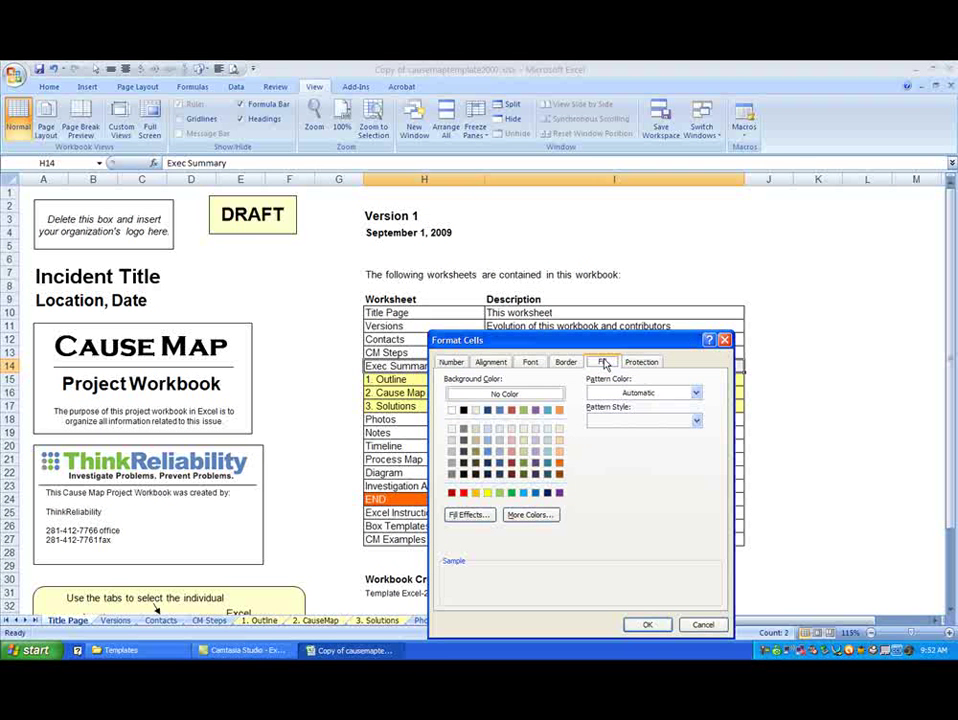
left_click(499, 492)
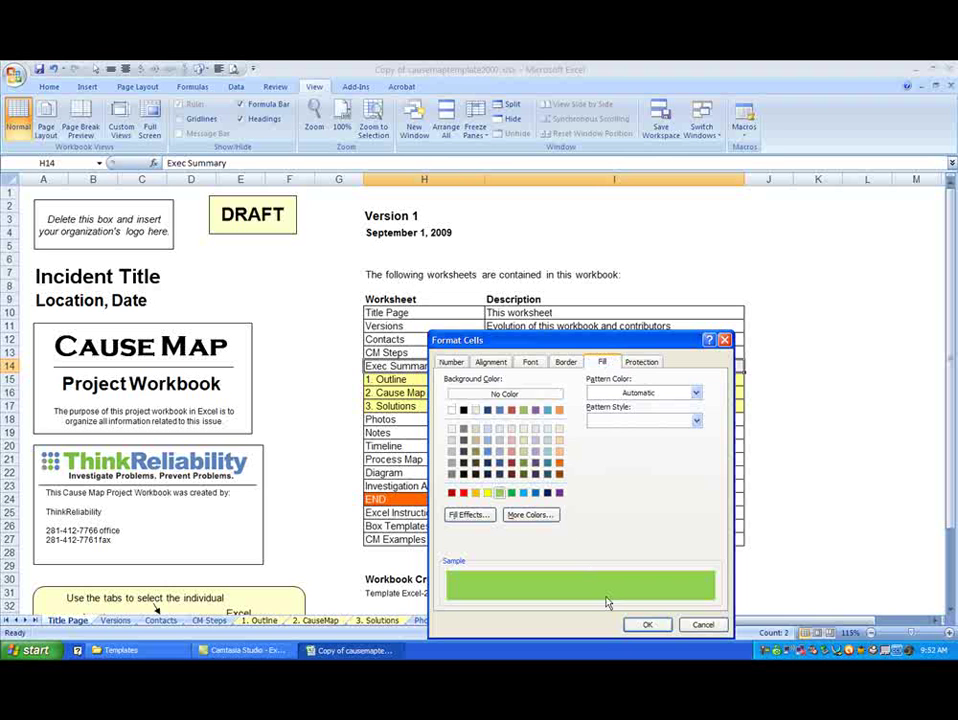
left_click(645, 626)
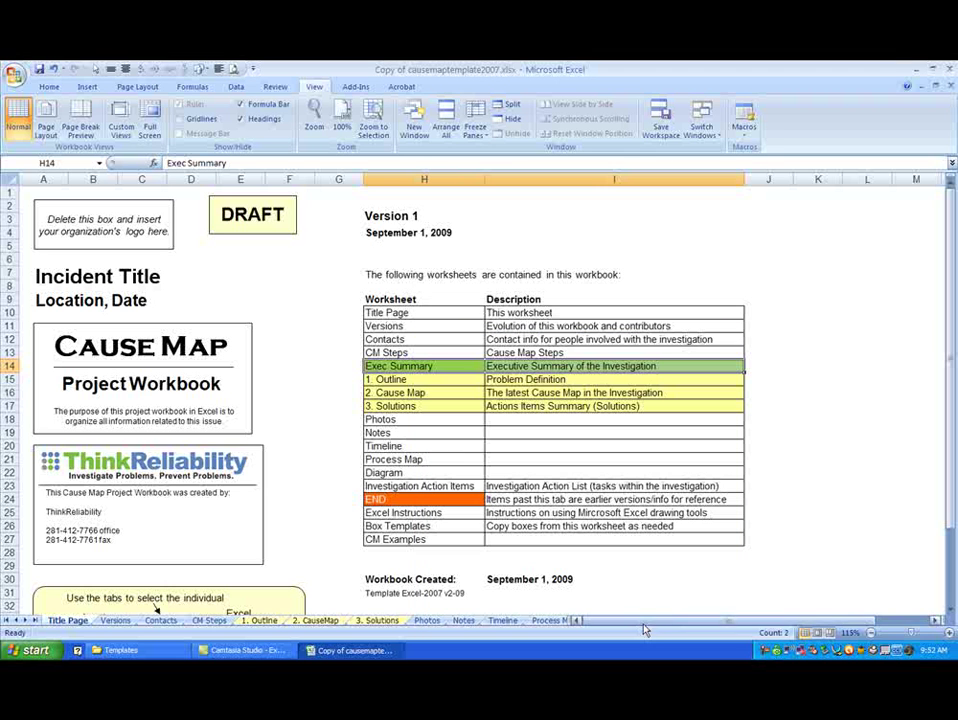
Insert a blank worksheet, Sheet1, in front of the 1. Outline tab
left_click(318, 391)
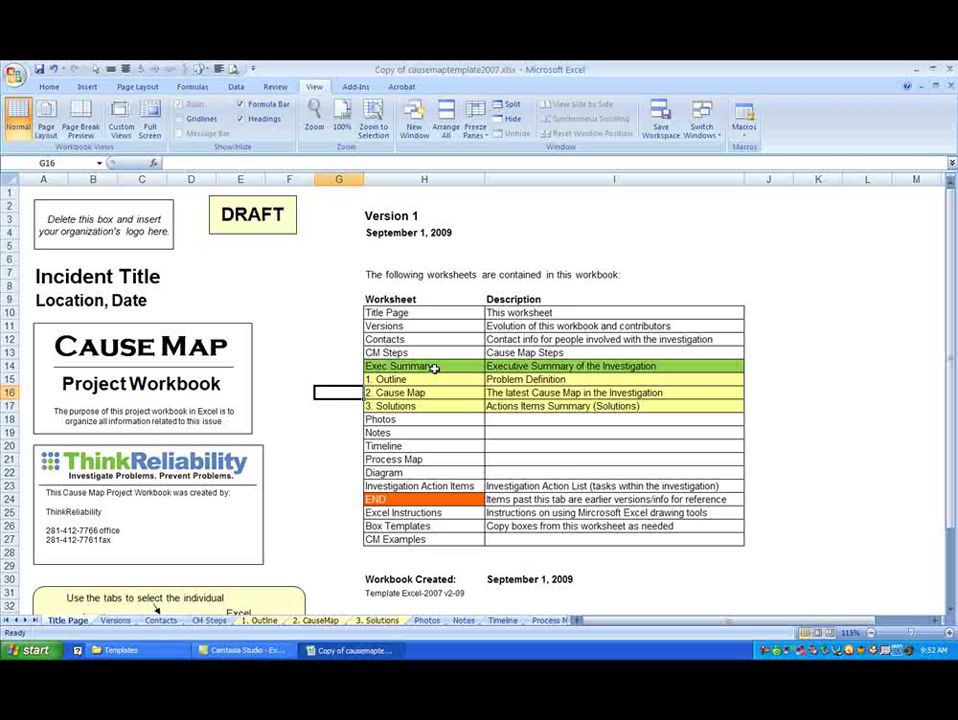
right_click(261, 621)
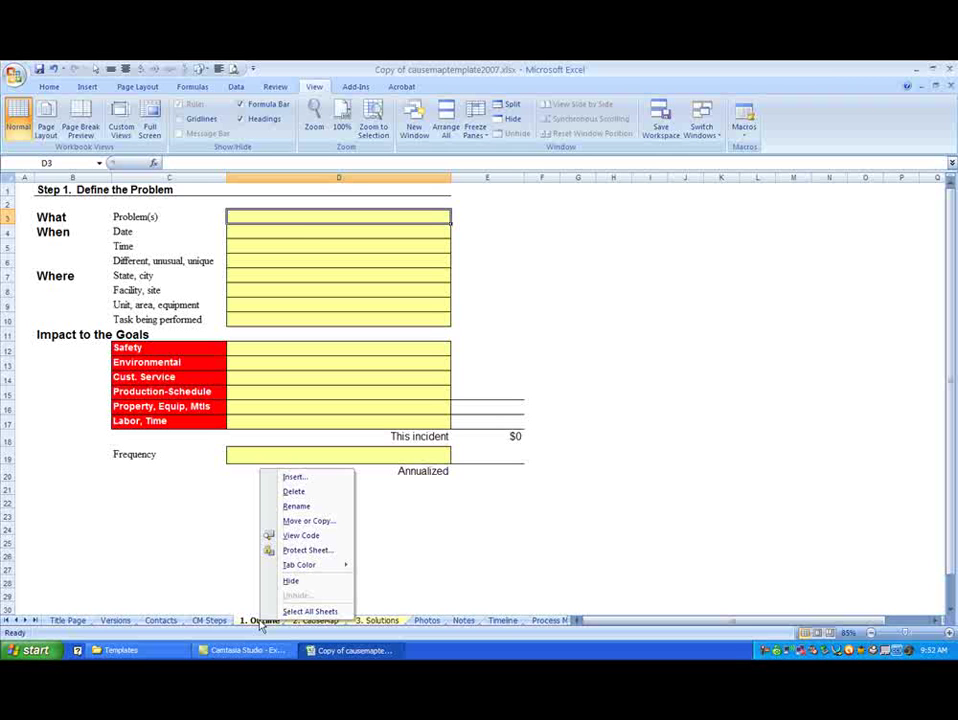
left_click(292, 478)
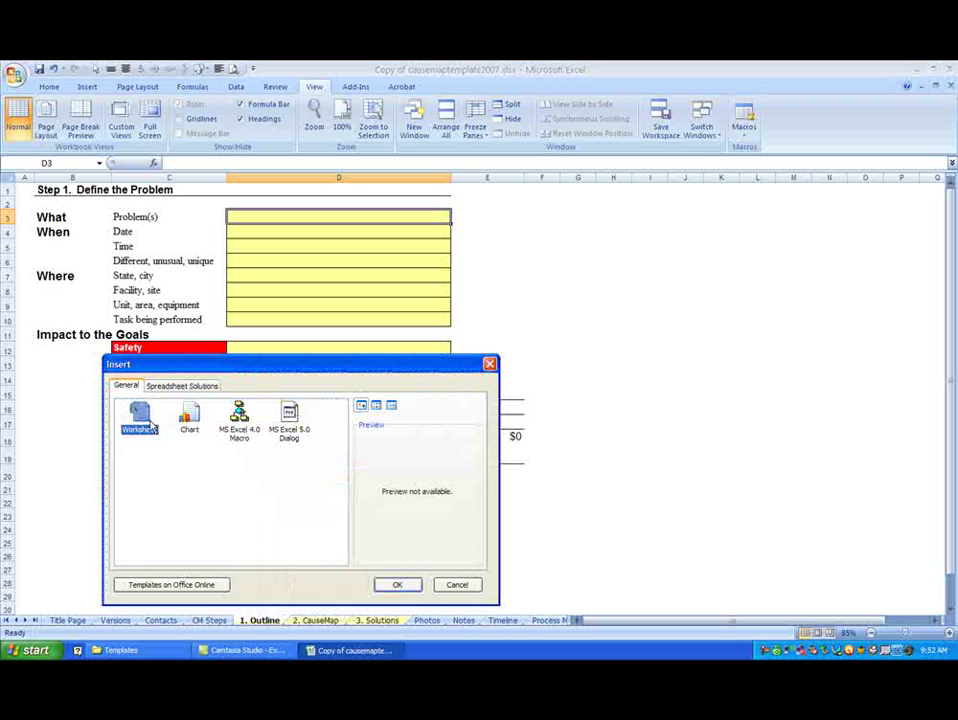
left_click(412, 580)
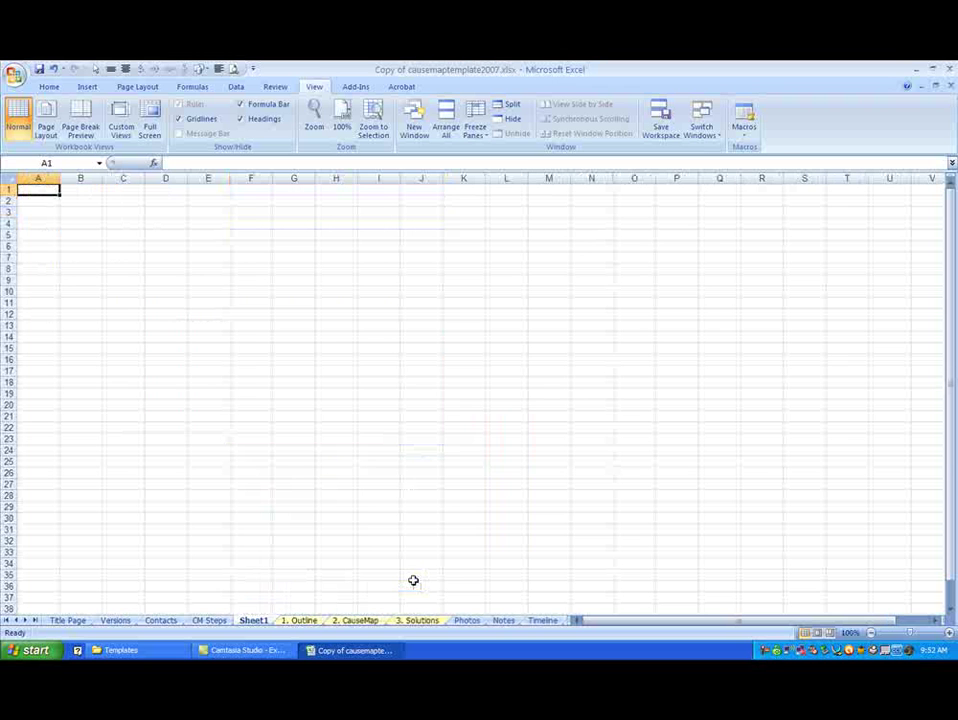
Rename Sheet1 to 'Exec Summary'
right_click(244, 622)
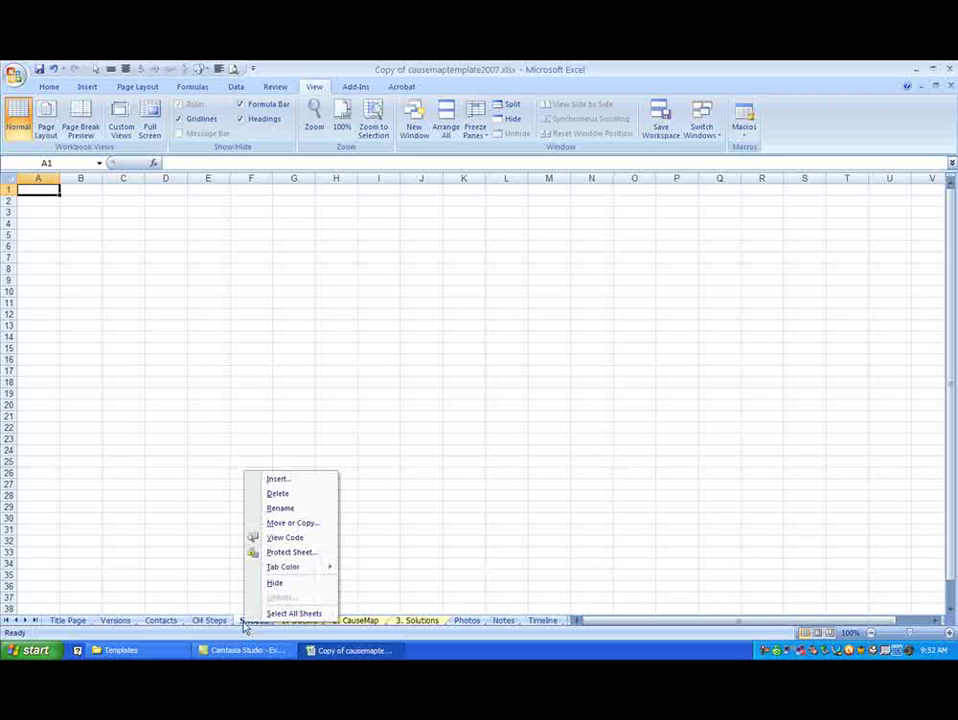
left_click(280, 508)
type("Exec Summary")
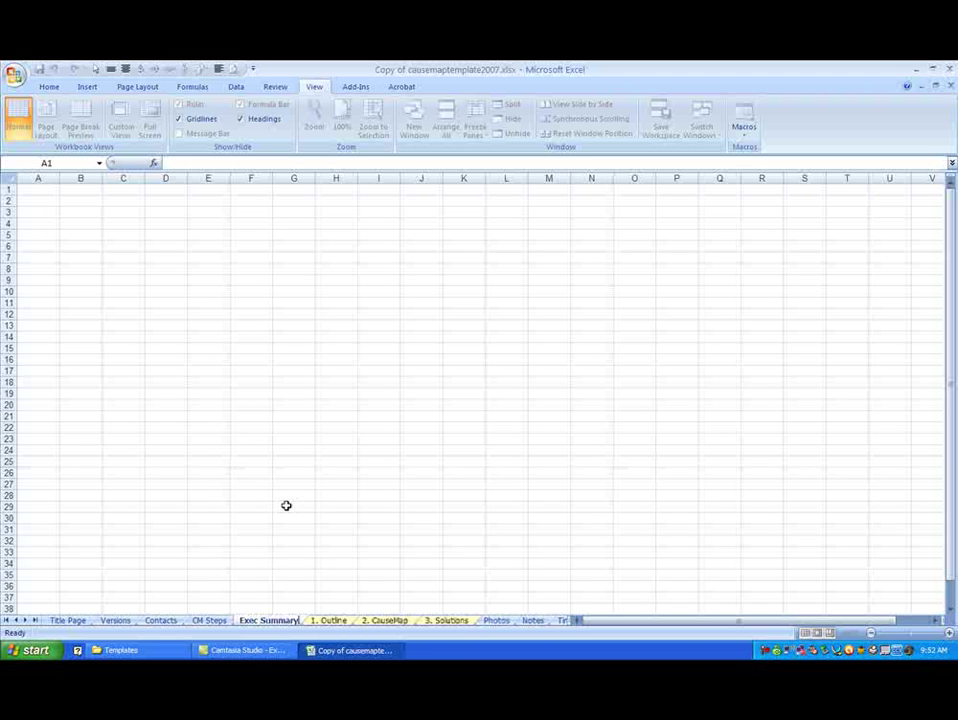
key("Return")
left_click(268, 600)
Colour the Exec Summary tab light green, then go back to the Title Page sheet
right_click(278, 622)
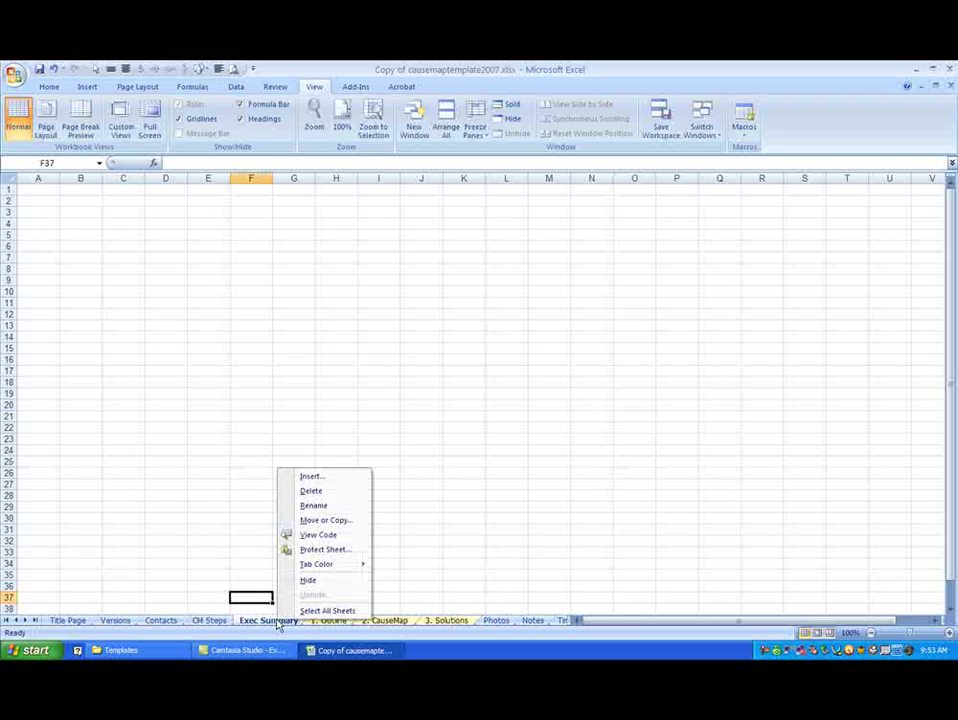
mouse_move(338, 566)
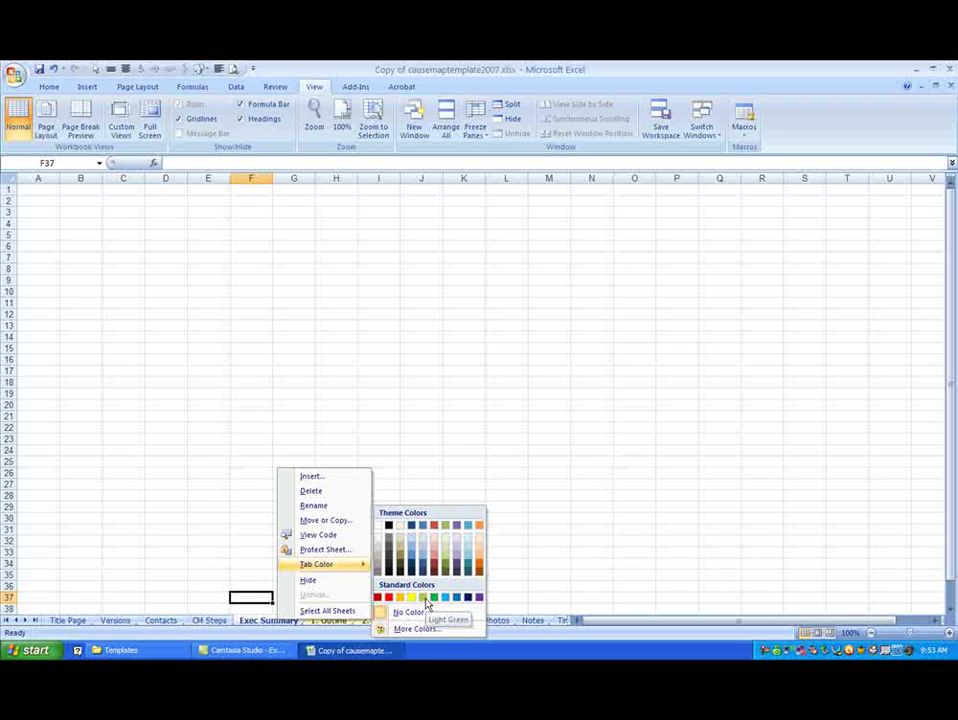
left_click(423, 598)
left_click(62, 622)
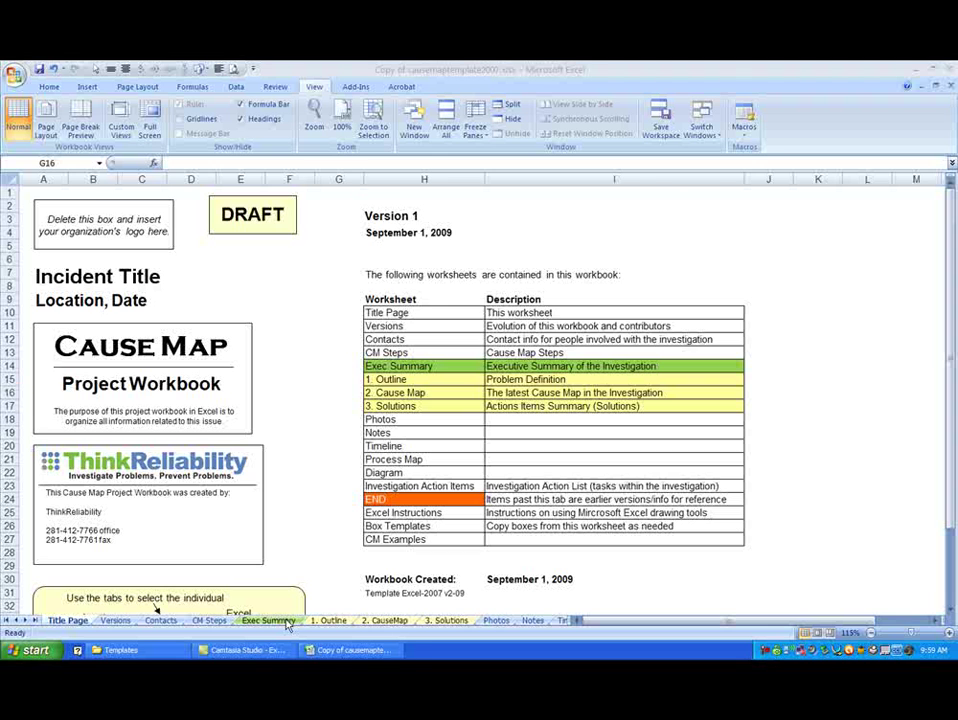
Hide gridlines on the Exec Summary sheet and switch it to Page Layout view
left_click(285, 621)
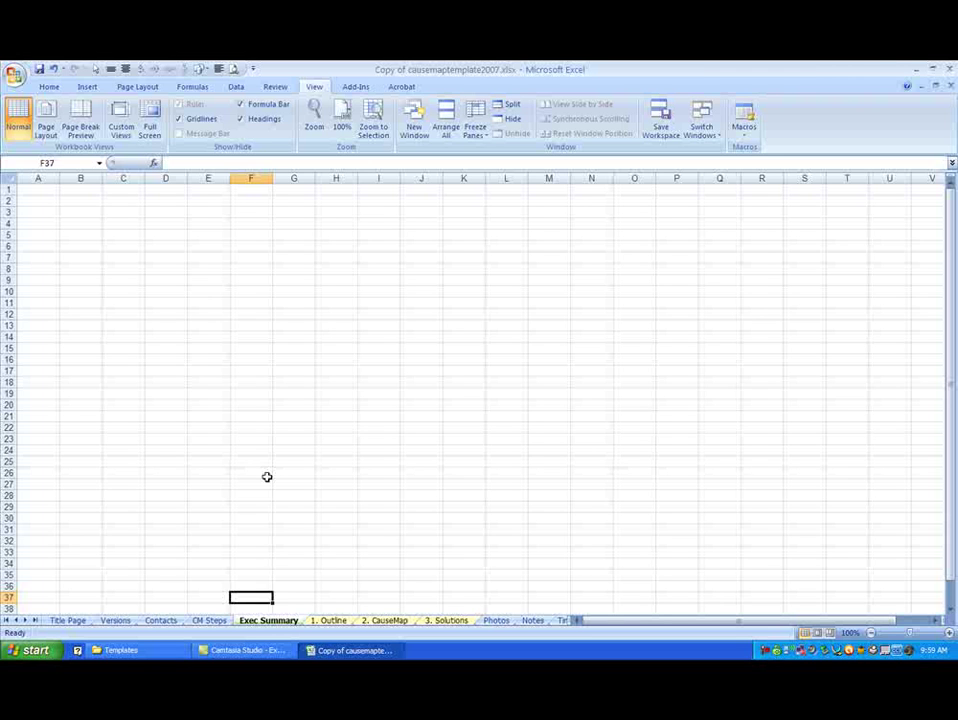
left_click(179, 120)
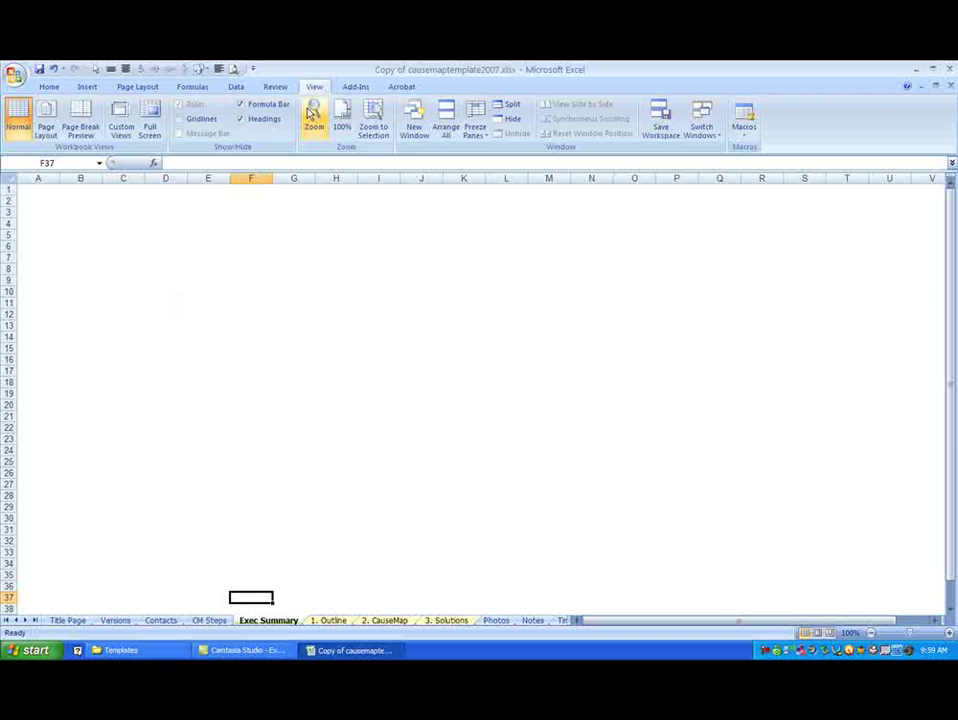
left_click(44, 119)
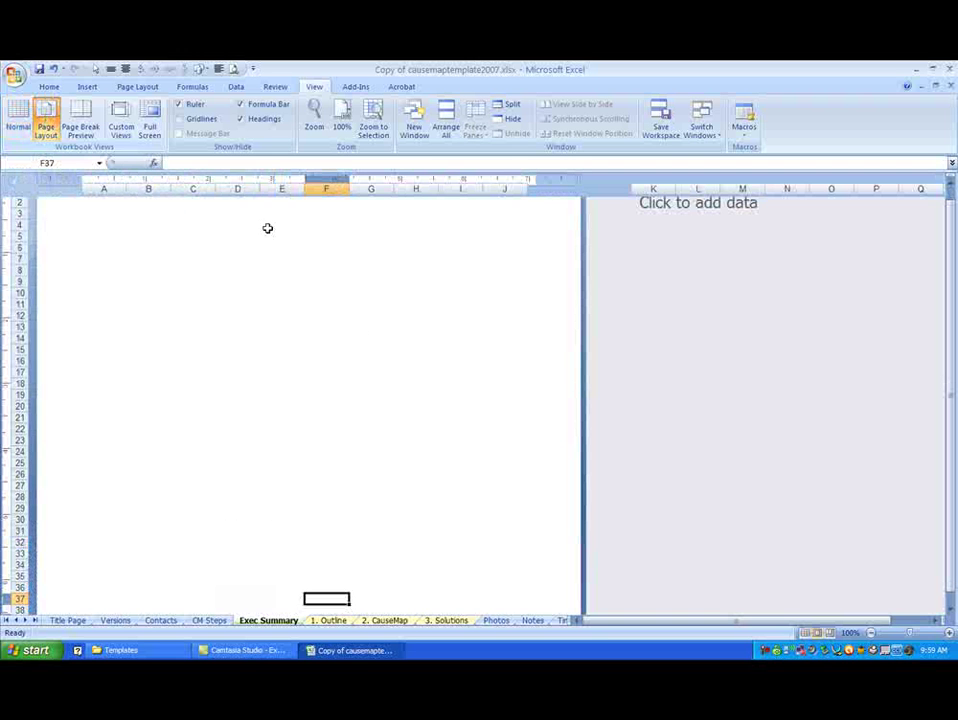
scroll(397, 337, "down", 3)
scroll(395, 337, "down", 7)
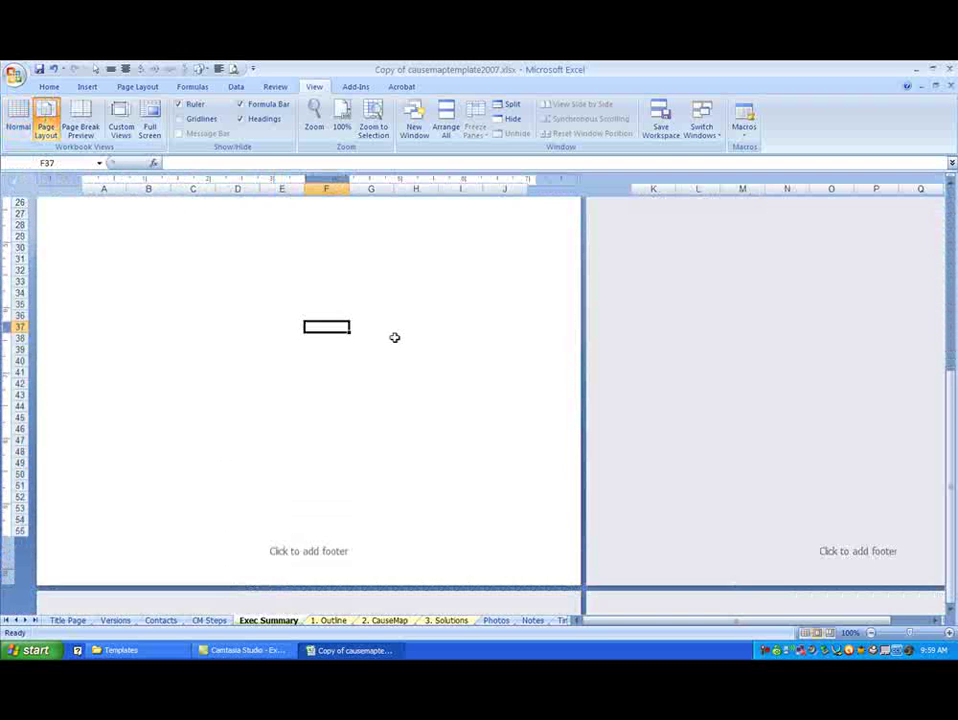
scroll(391, 336, "up", 9)
scroll(391, 336, "up", 2)
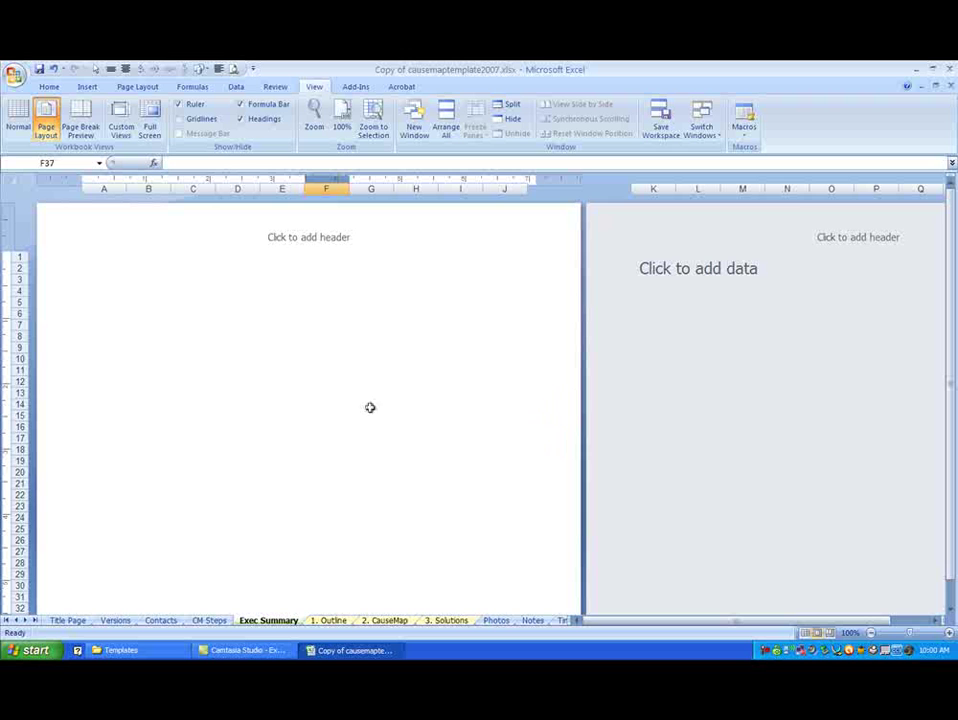
Set the Exec Summary page orientation to Landscape
left_click(137, 86)
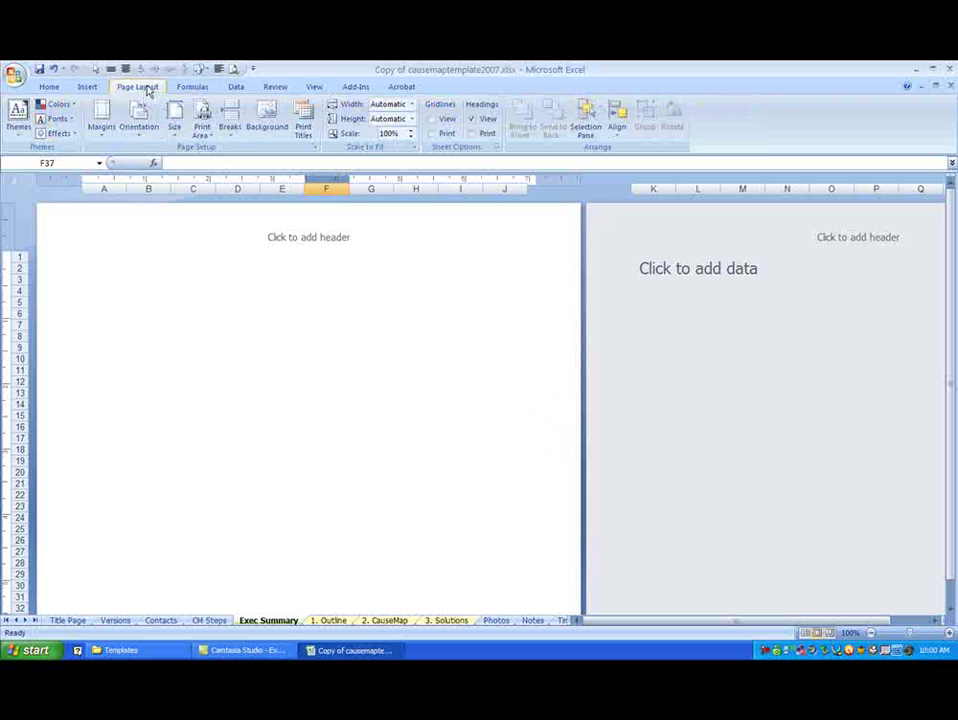
left_click(139, 122)
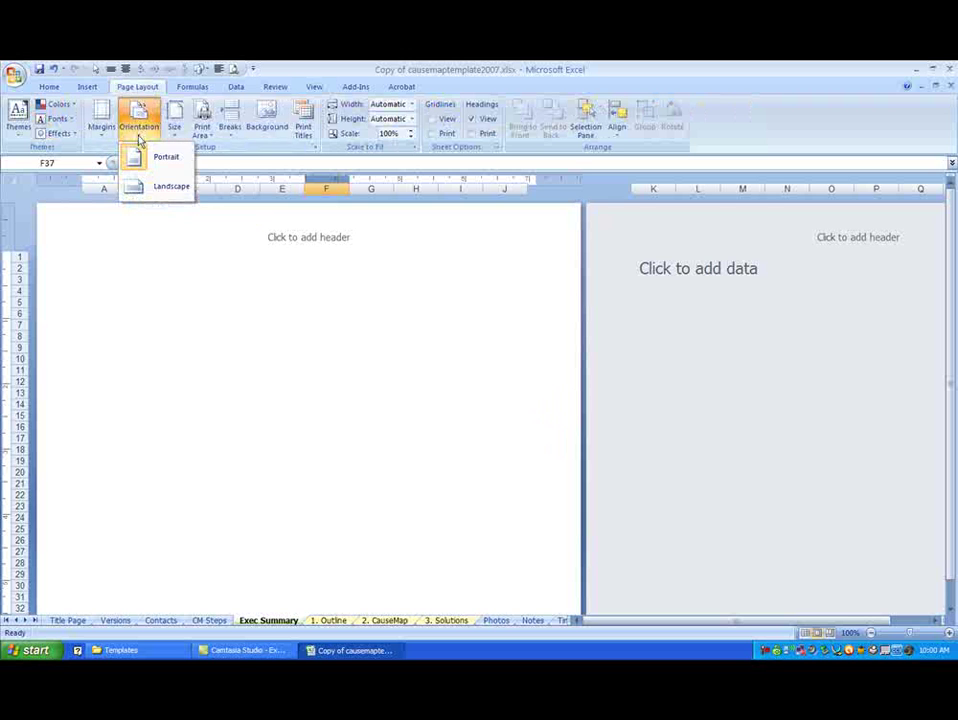
left_click(135, 187)
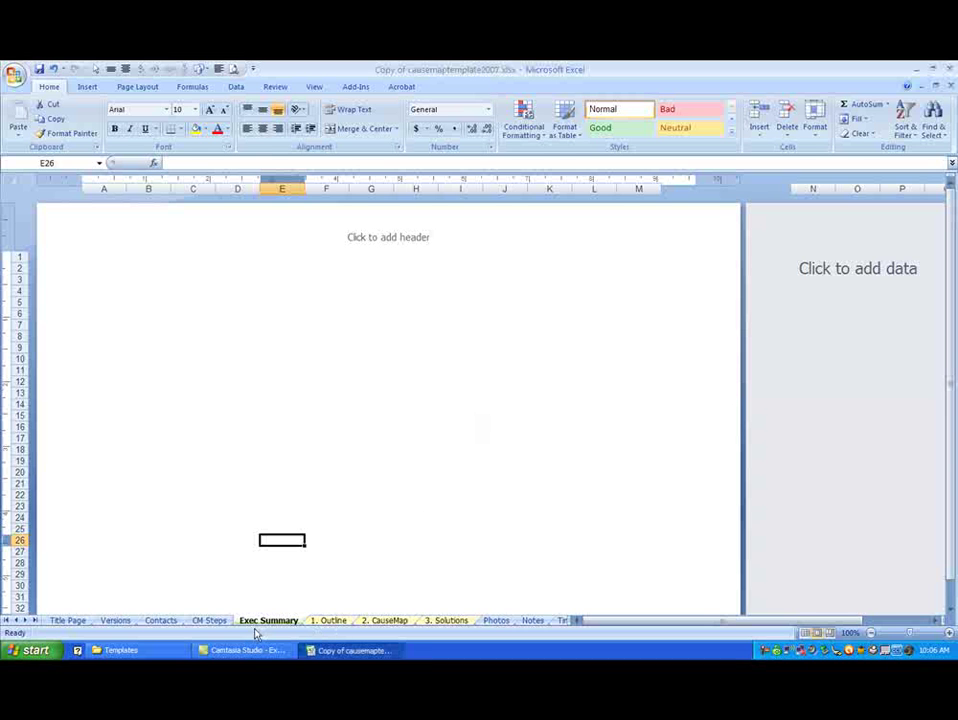
Copy range B3:E20 on the 1. Outline sheet, then return to Exec Summary
left_click(333, 622)
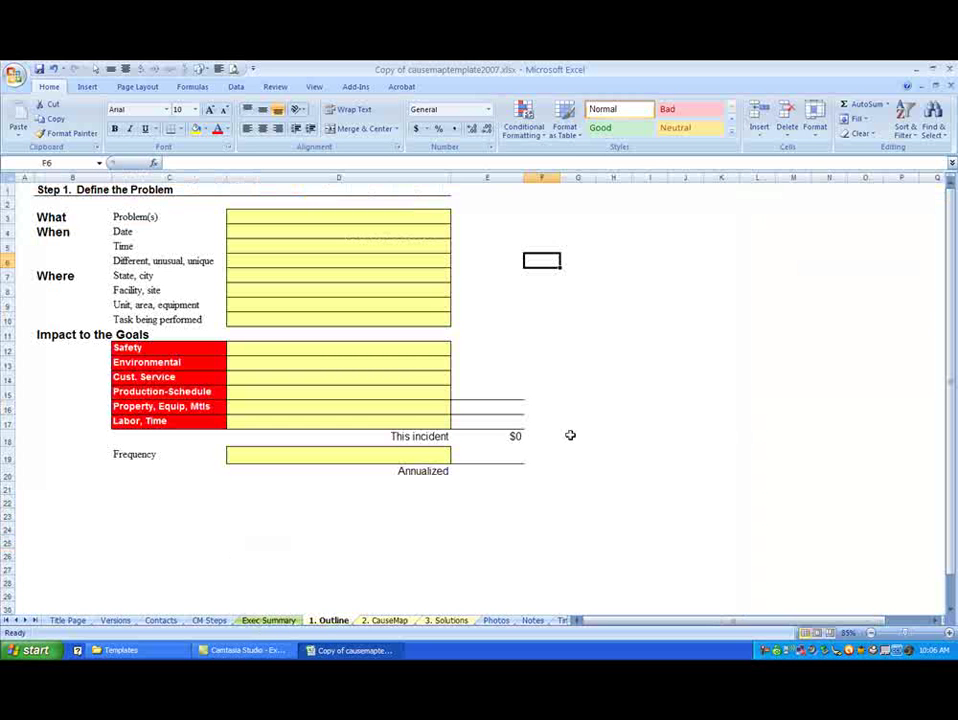
left_click(42, 216)
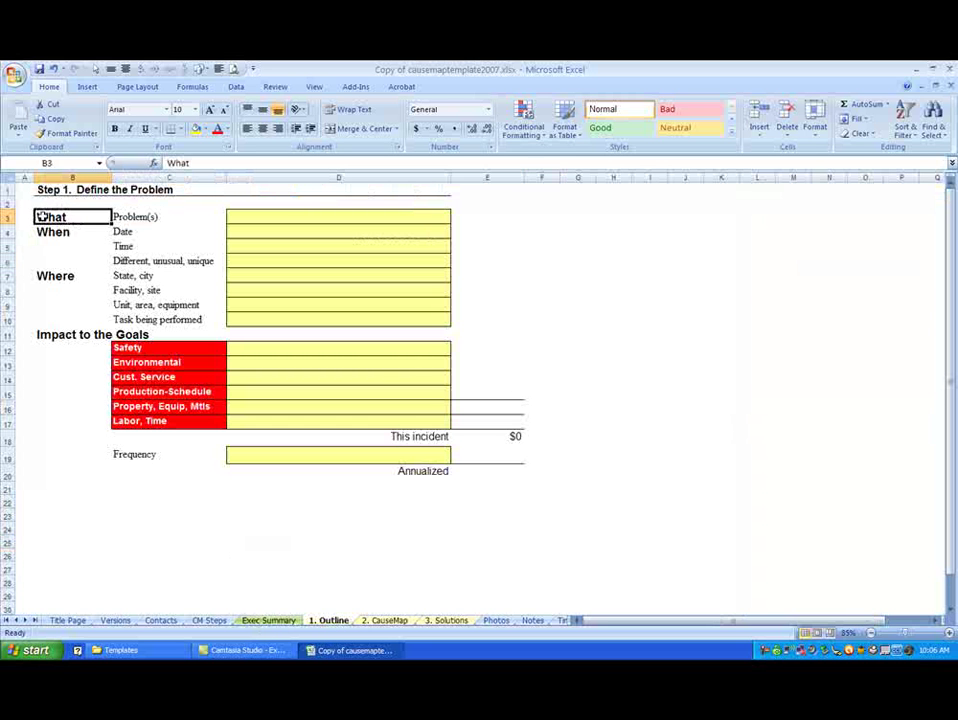
left_click_drag(42, 216, 481, 475)
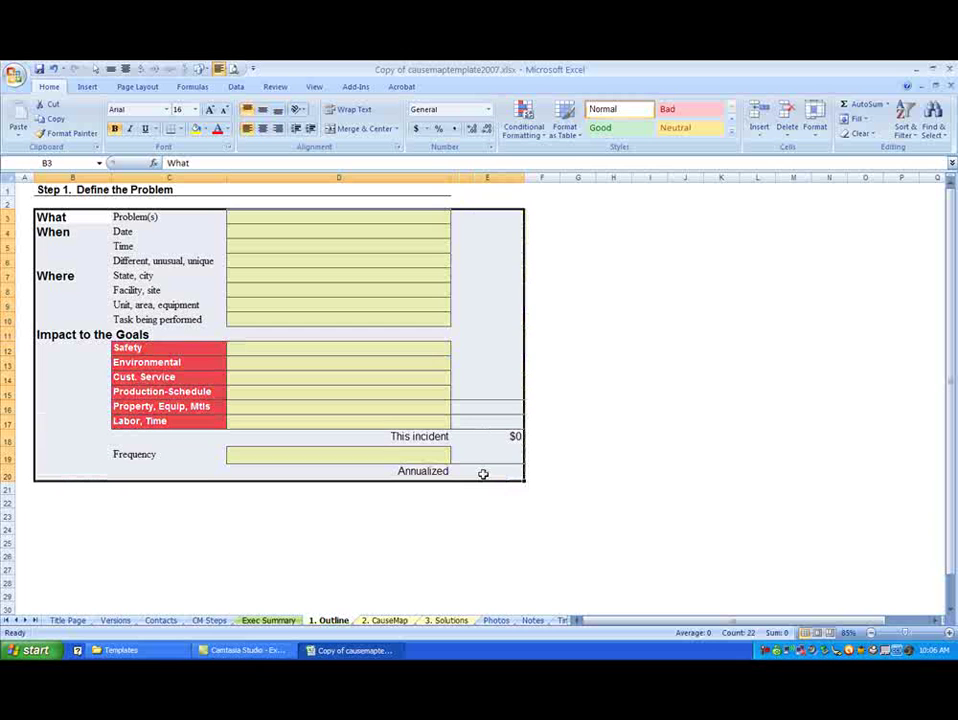
left_click(56, 120)
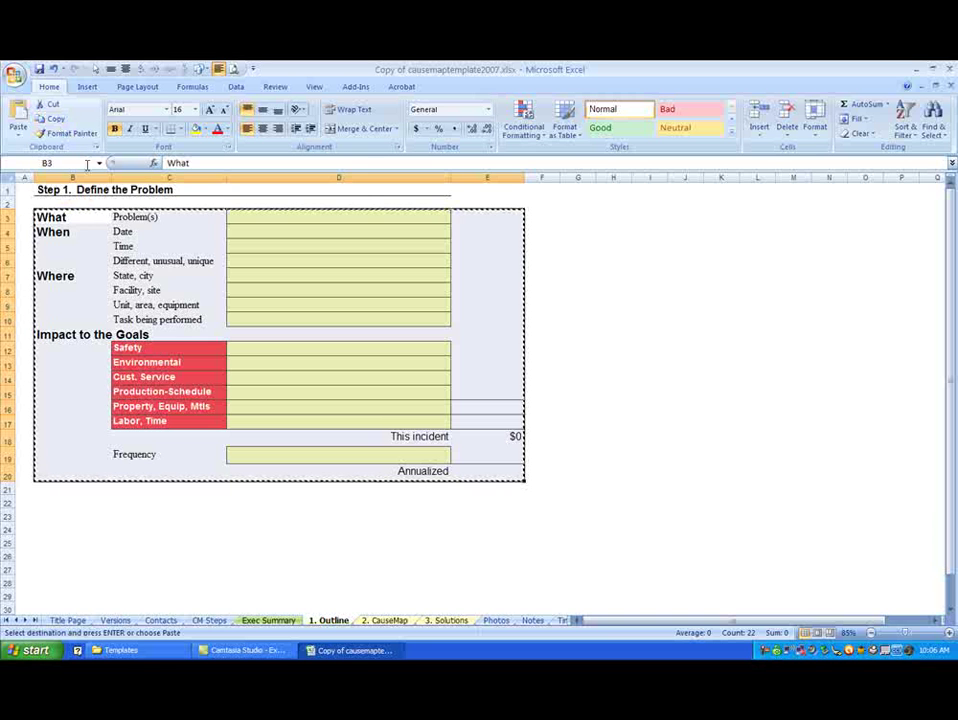
left_click(281, 622)
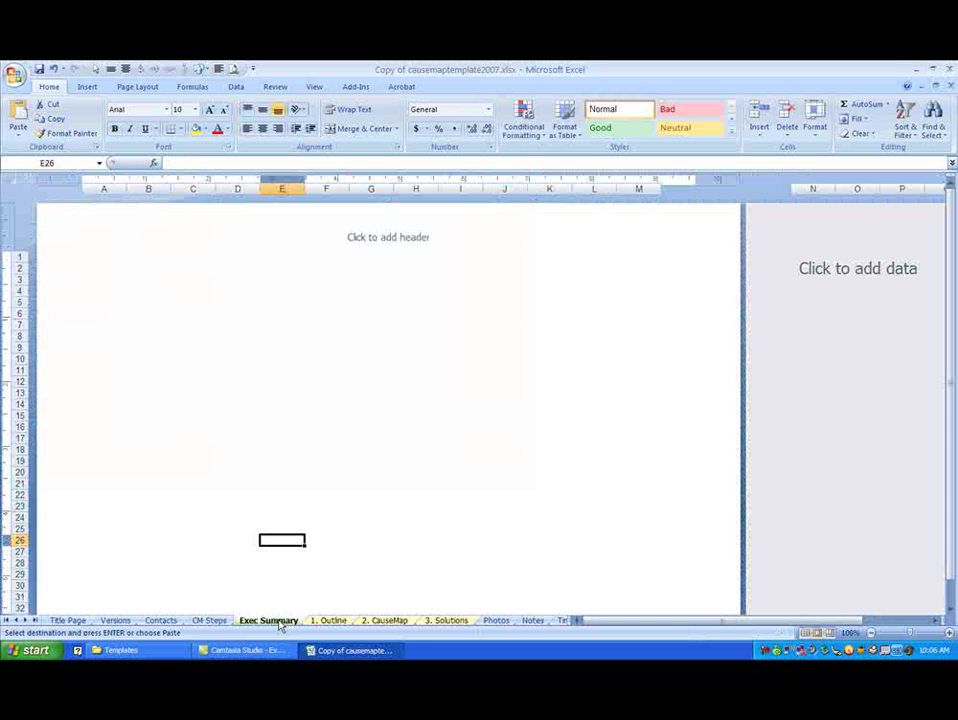
Paste the outline form as a linked picture and move it to the page's top-left
left_click(17, 140)
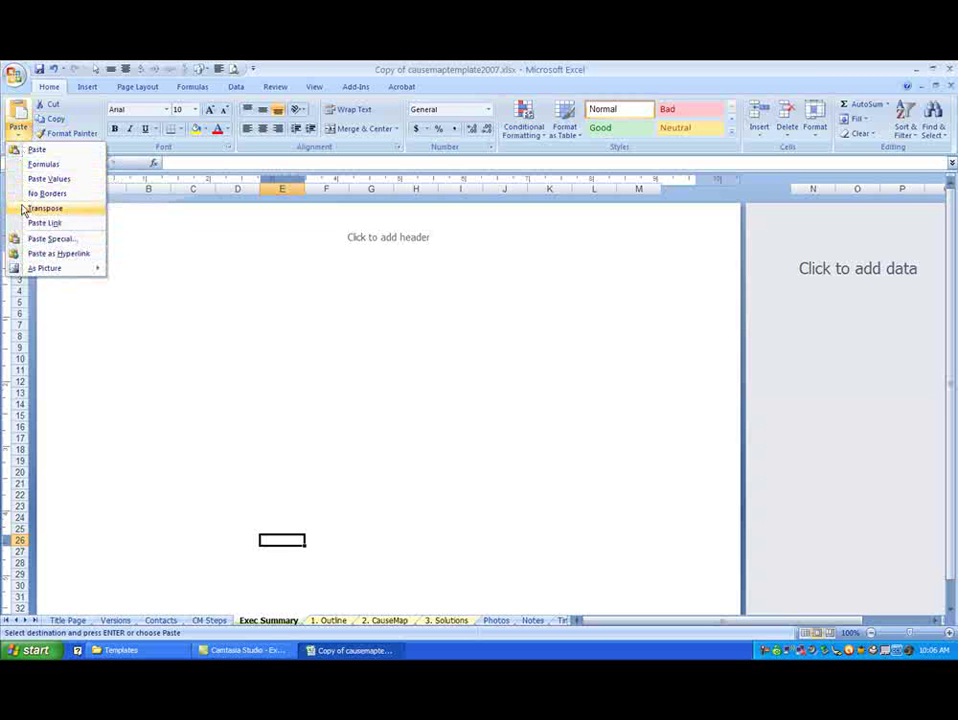
mouse_move(29, 269)
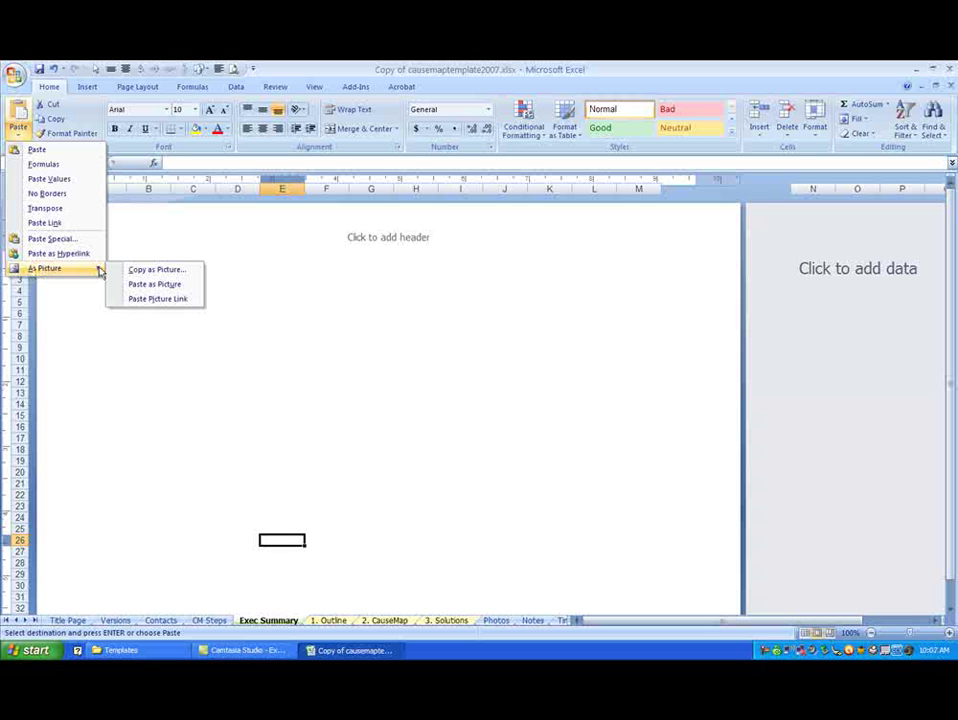
left_click(157, 299)
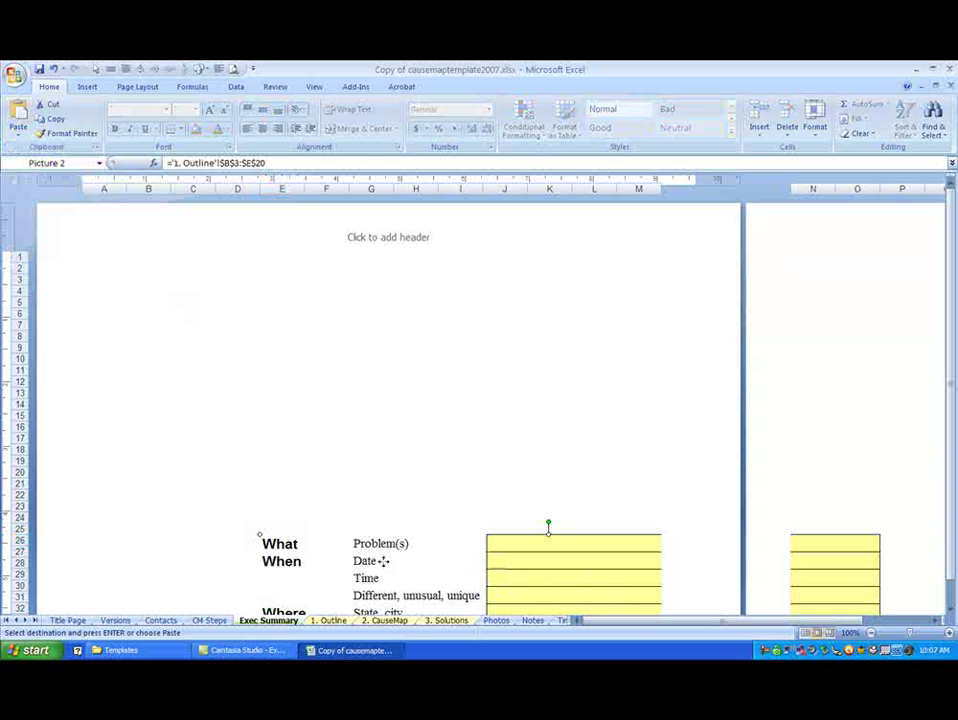
left_click_drag(385, 560, 216, 291)
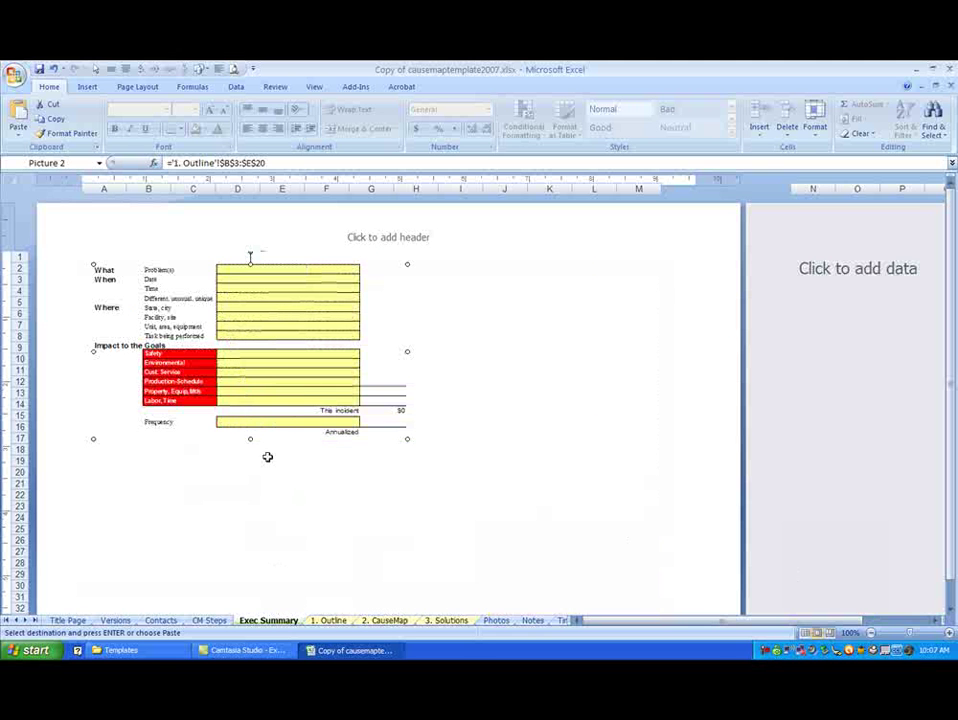
On 1. Outline, enter Problem, Date, Time in D3:D5 and $100 in E17, then view Exec Summary
left_click(322, 622)
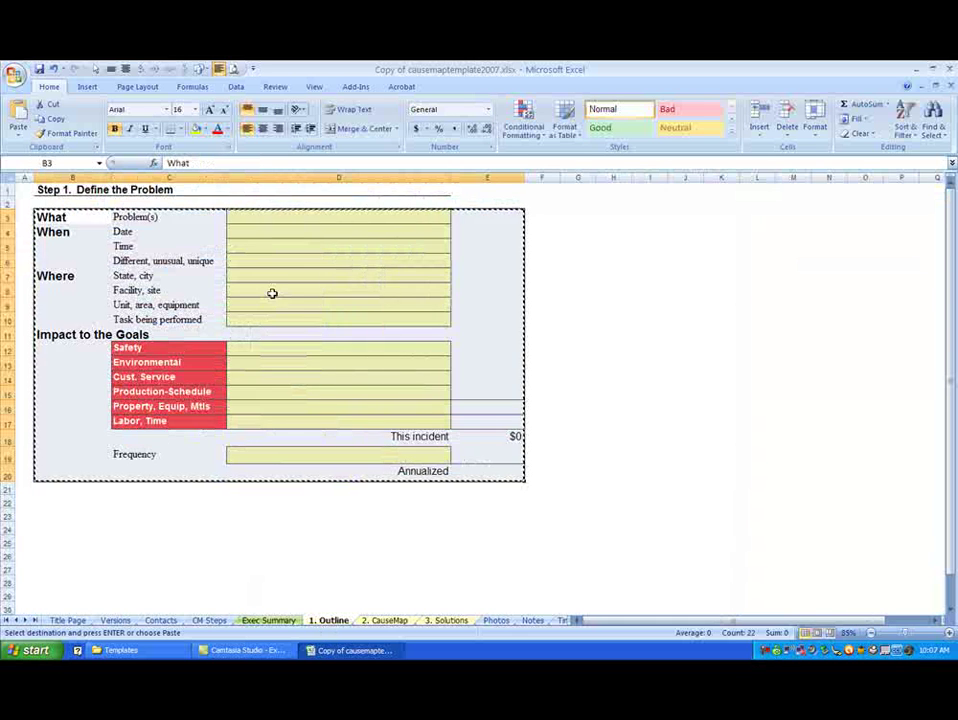
left_click(281, 215)
type("Problem")
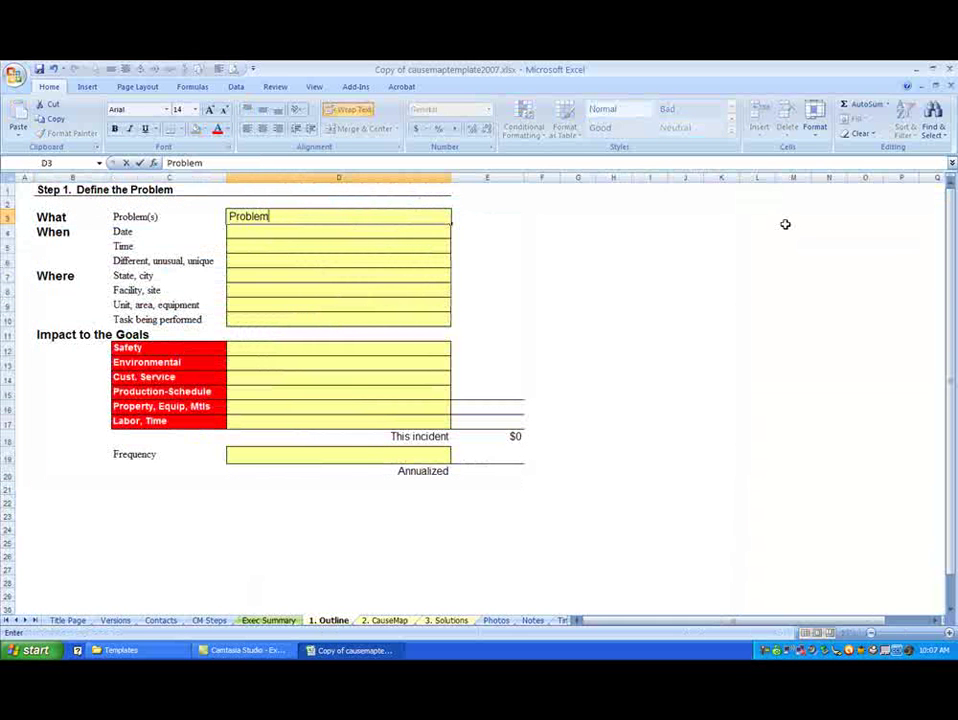
key("Return")
type("Date")
key("Return")
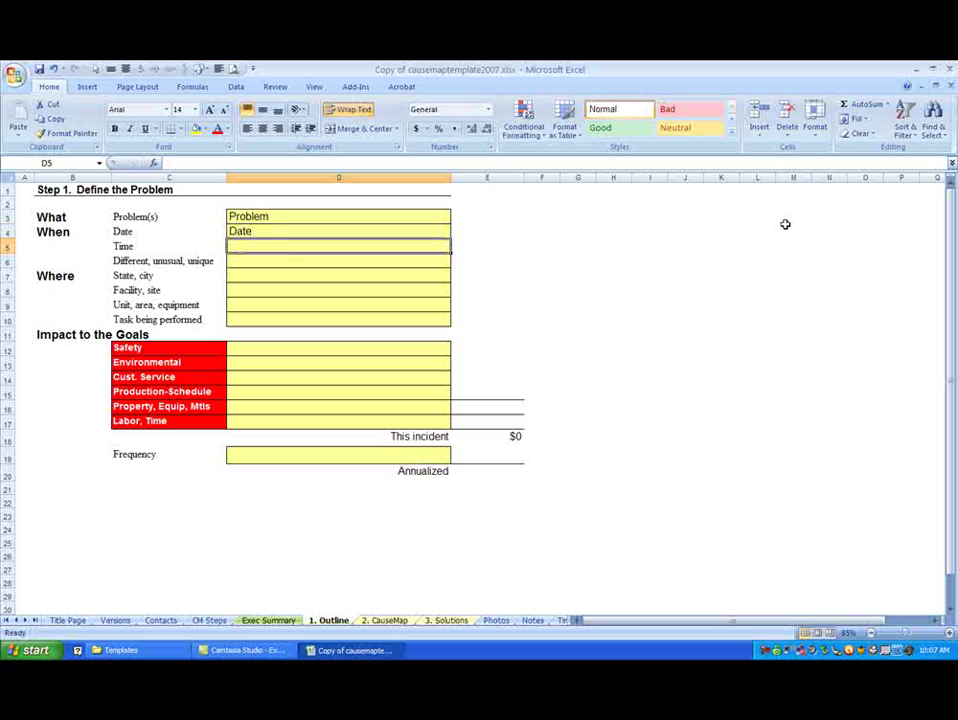
type("Time")
left_click(514, 421)
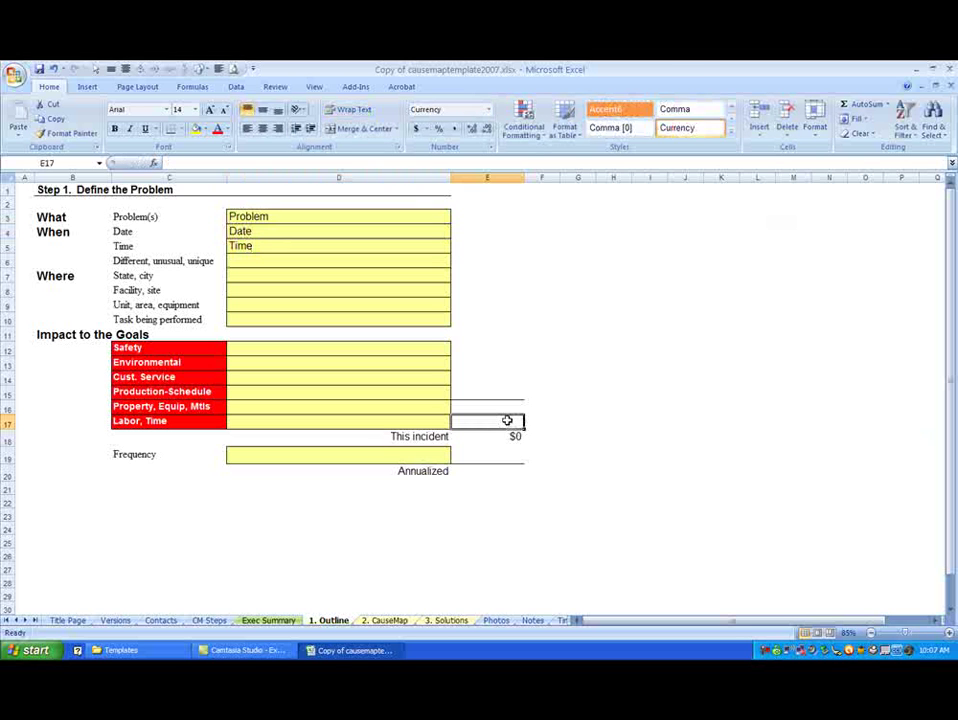
type("$100")
key("Return")
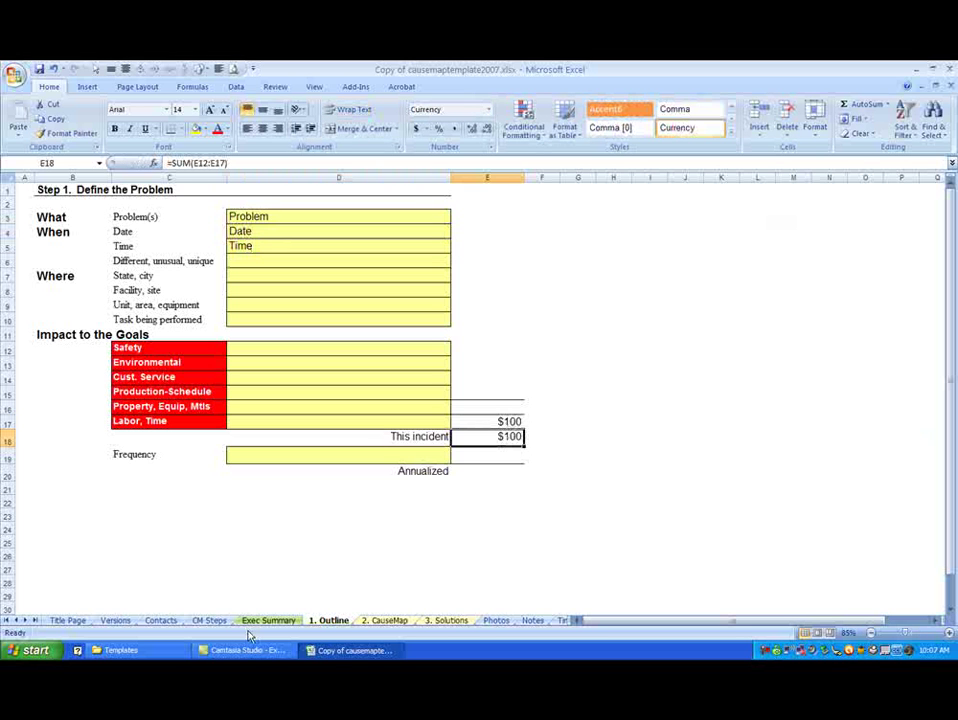
key("ctrl+Page_Up")
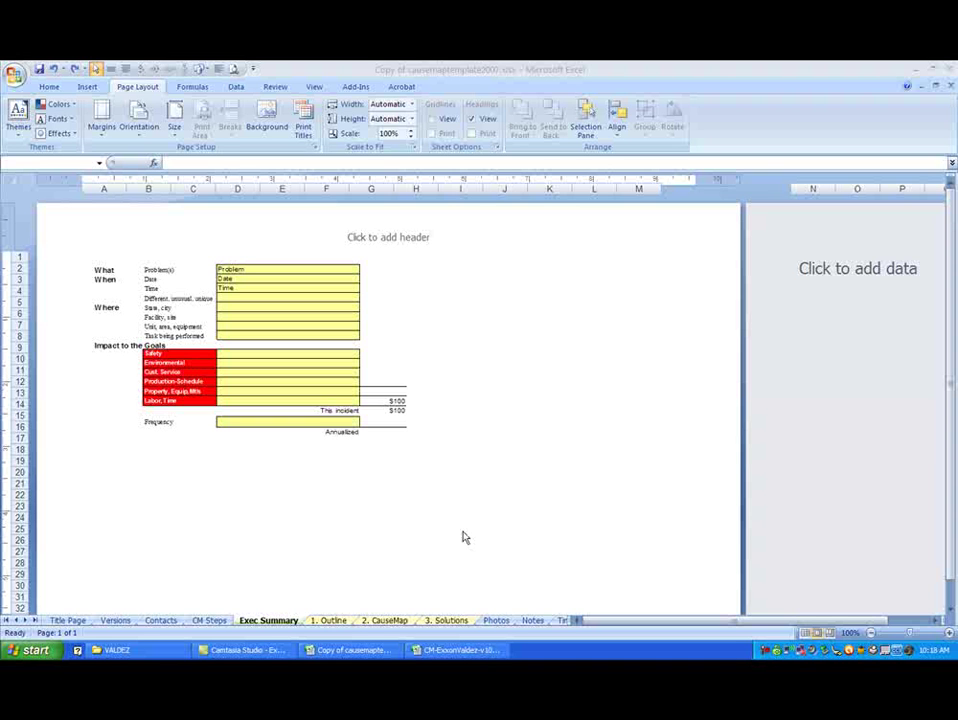
Switch to the CM-ExxonValdez-v10 workbook and open its CM HL sheet
left_click(352, 650)
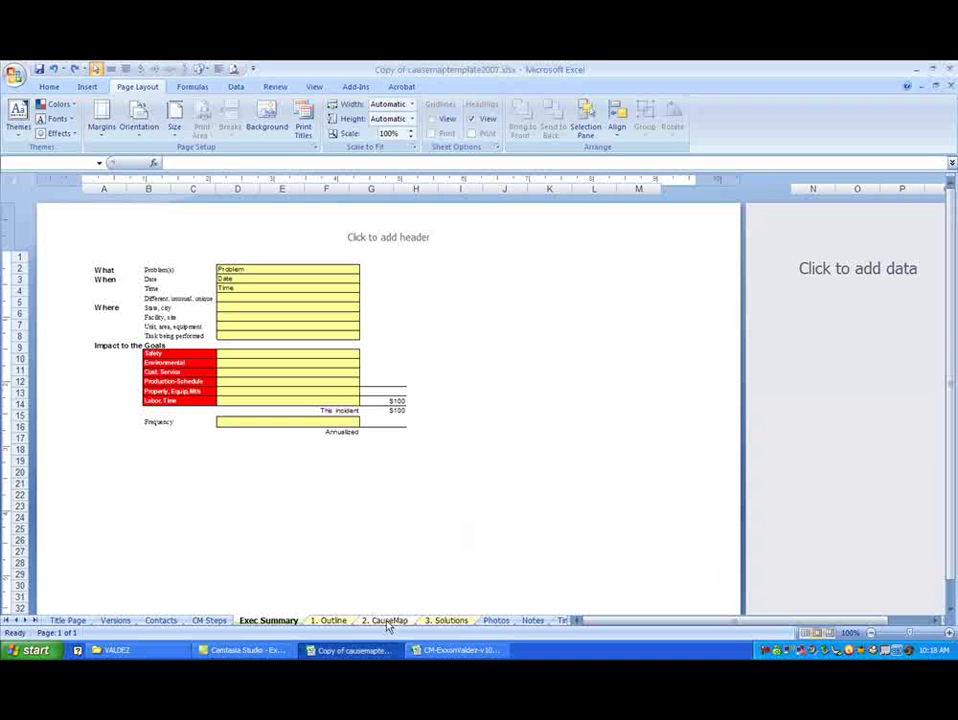
left_click(388, 621)
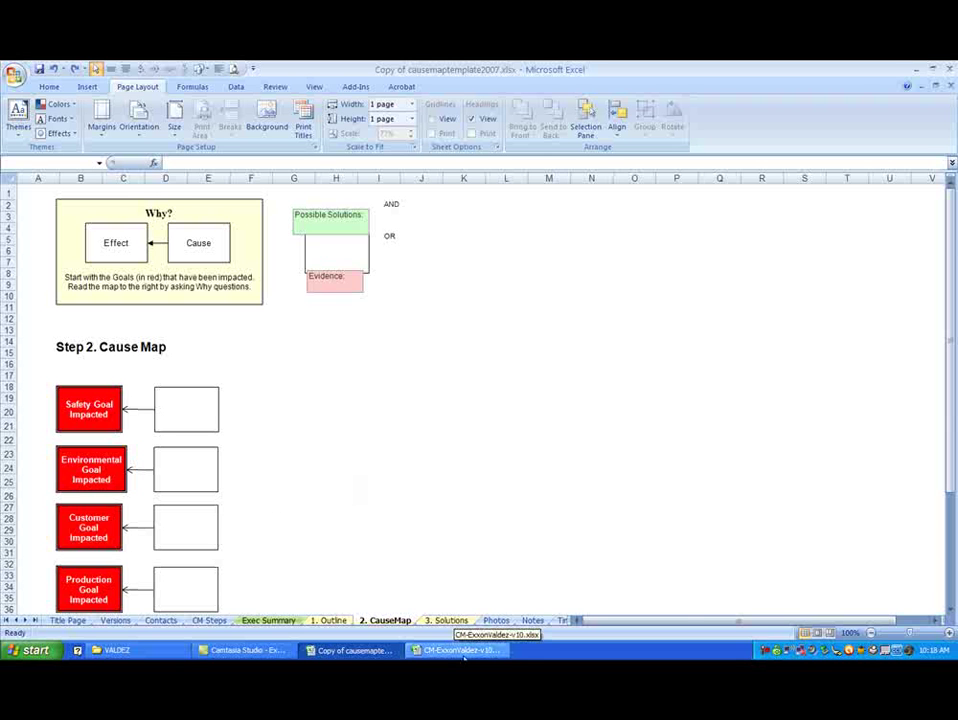
left_click(460, 651)
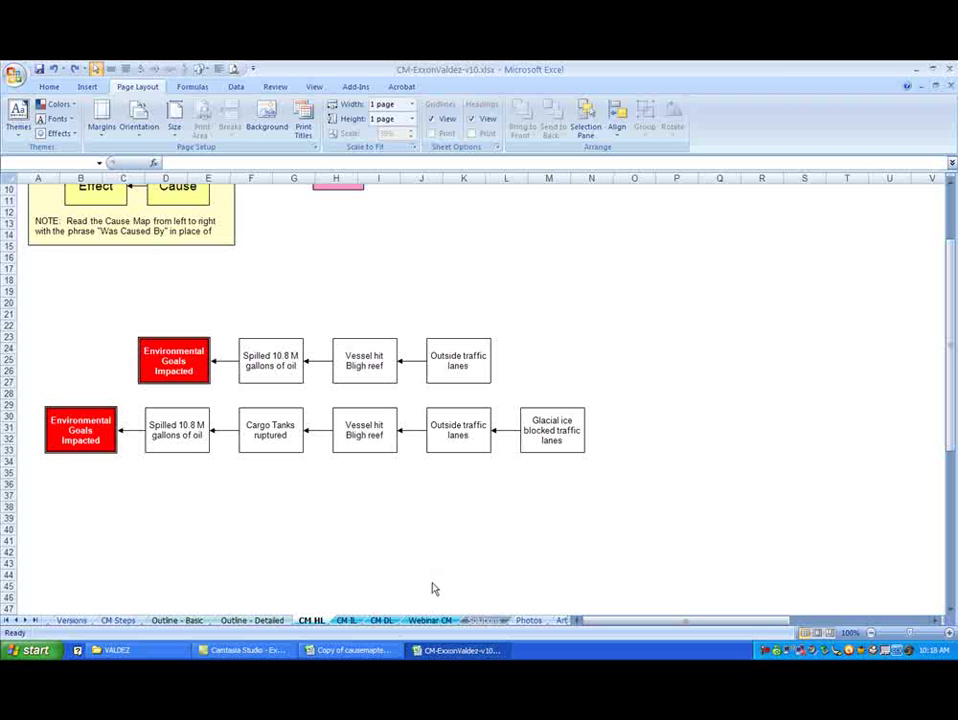
left_click(395, 622)
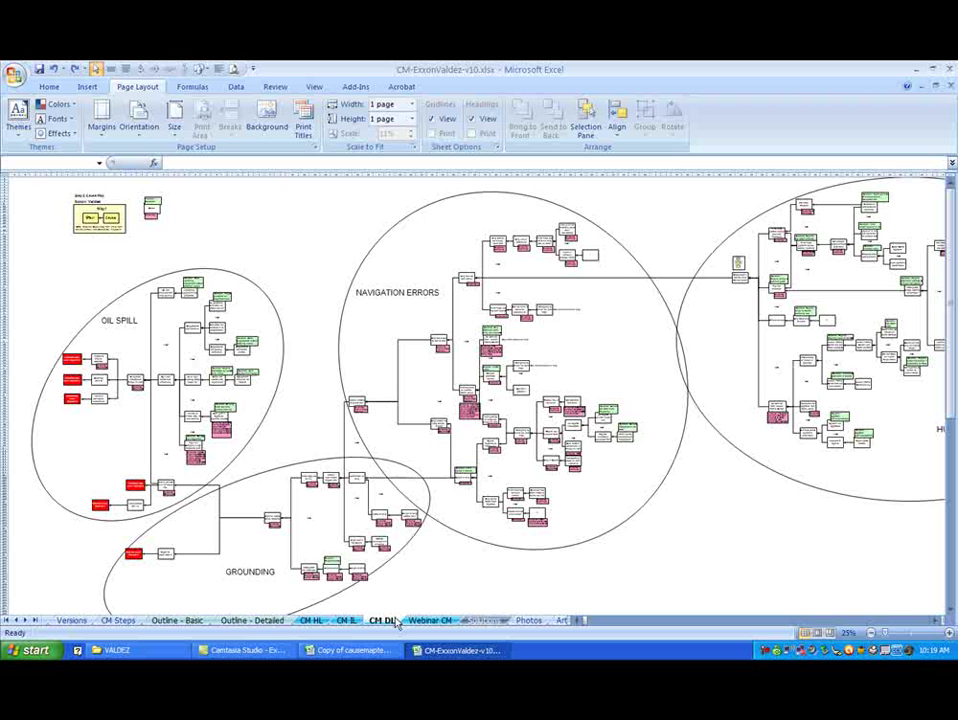
left_click(347, 622)
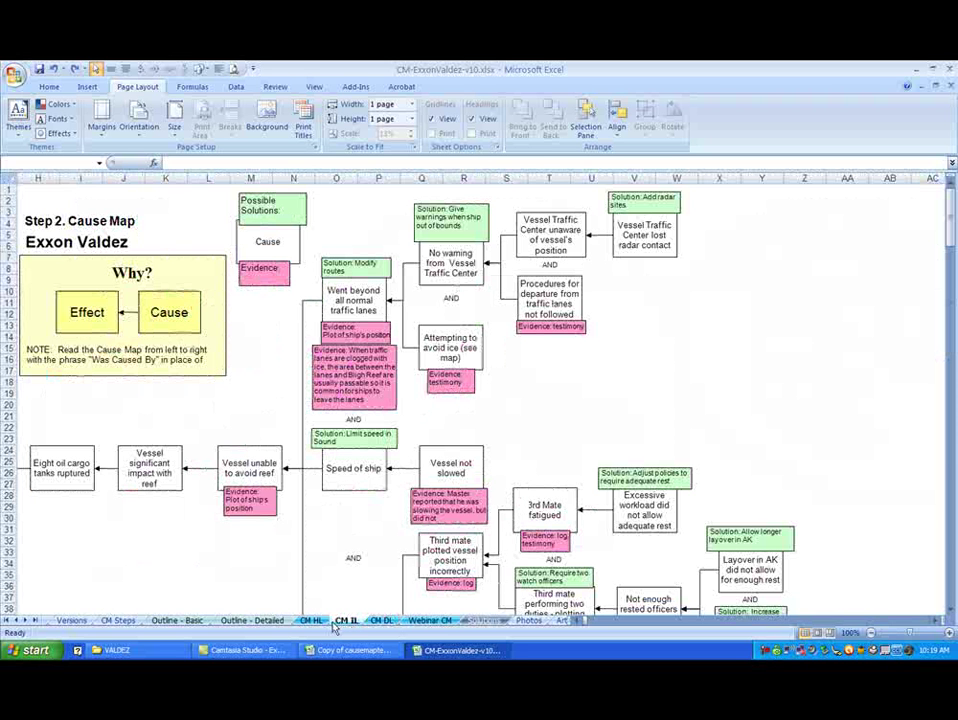
left_click(320, 621)
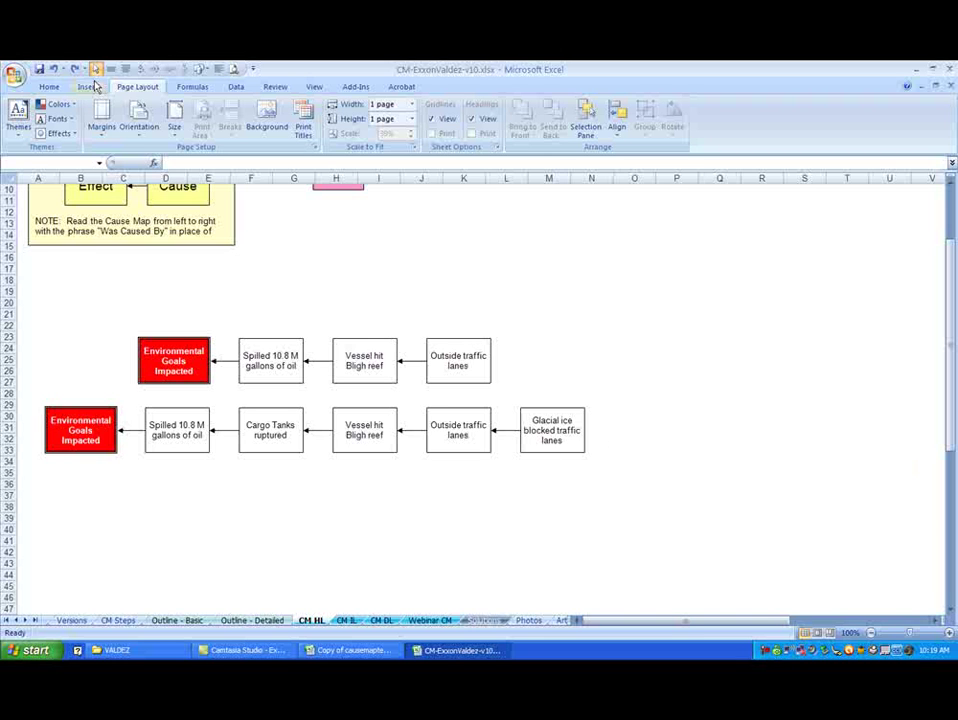
Copy the lower six-box cause chain and return to the template workbook
left_click_drag(36, 398, 620, 482)
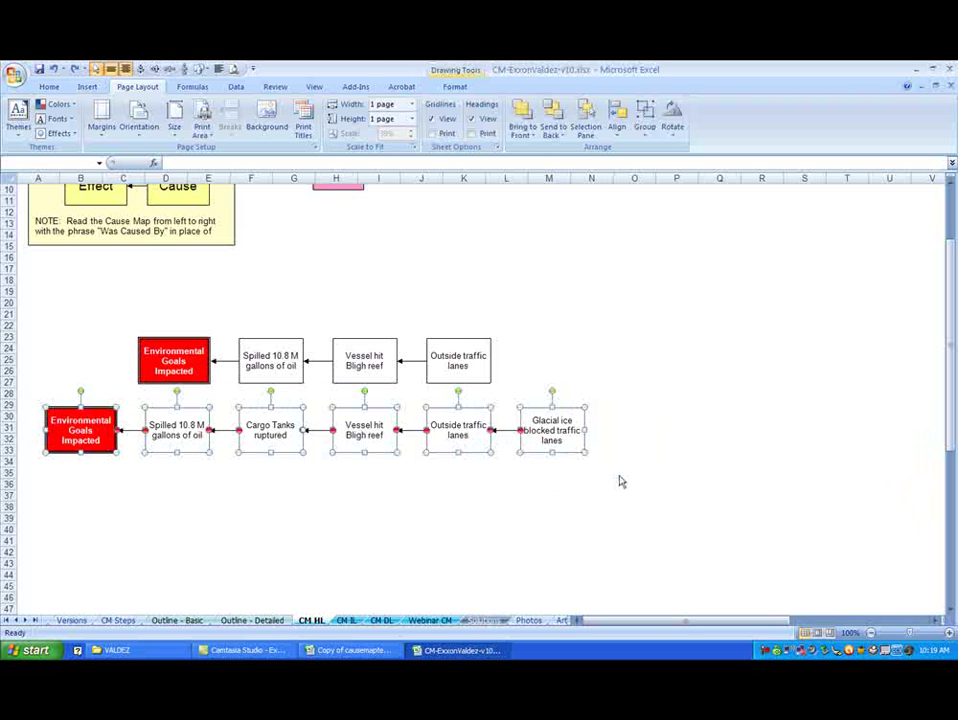
left_click(49, 87)
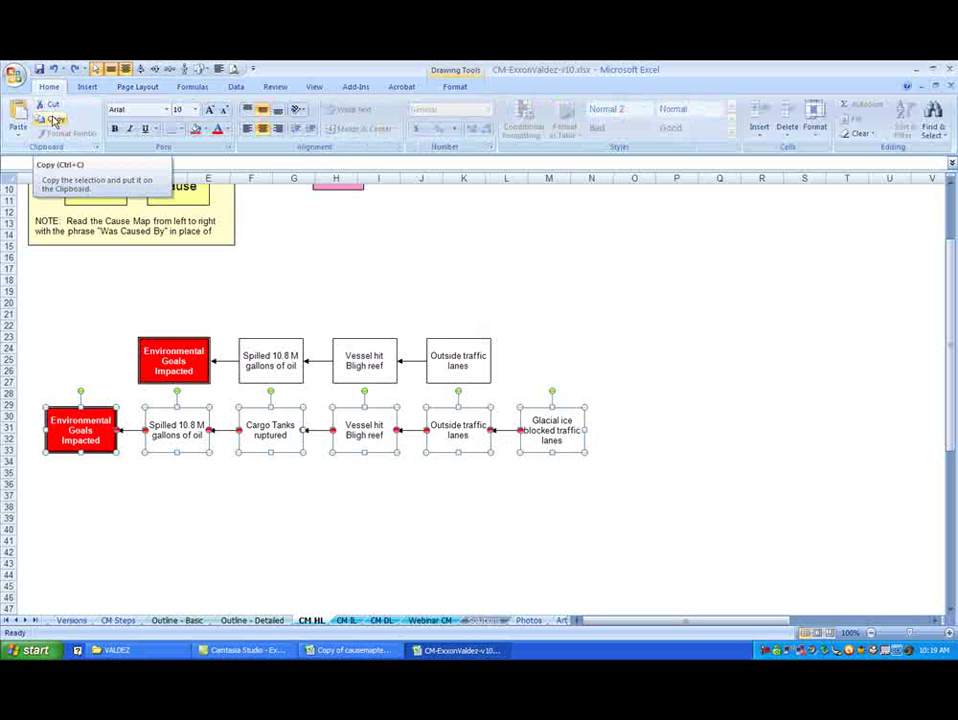
left_click(55, 120)
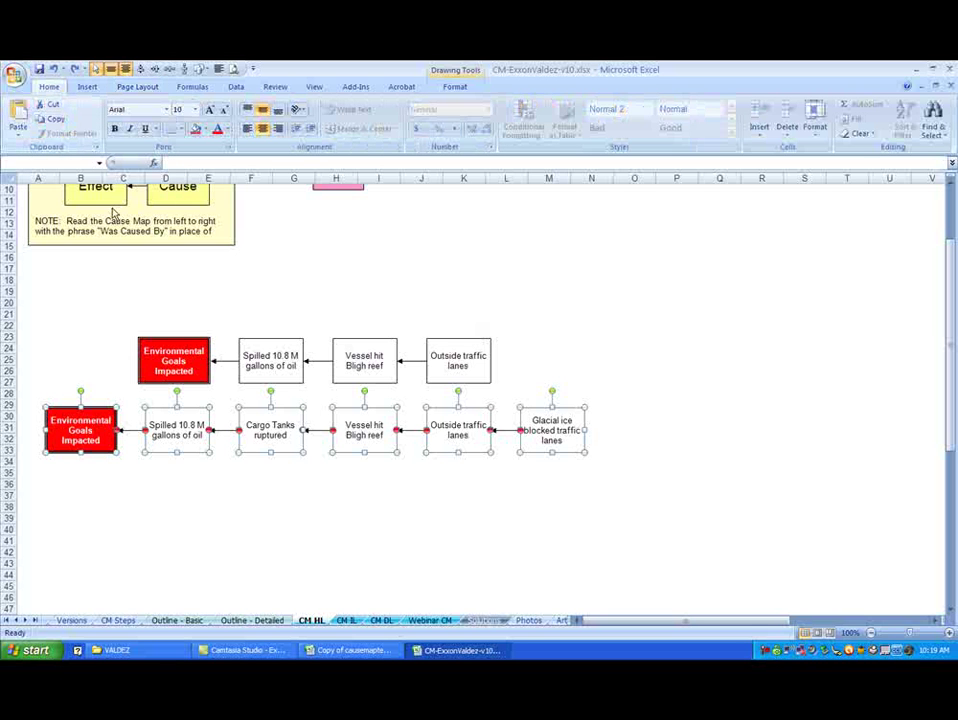
left_click(375, 652)
Paste the six-box Exxon Valdez cause chain onto Exec Summary and move it under the outline table
left_click(295, 622)
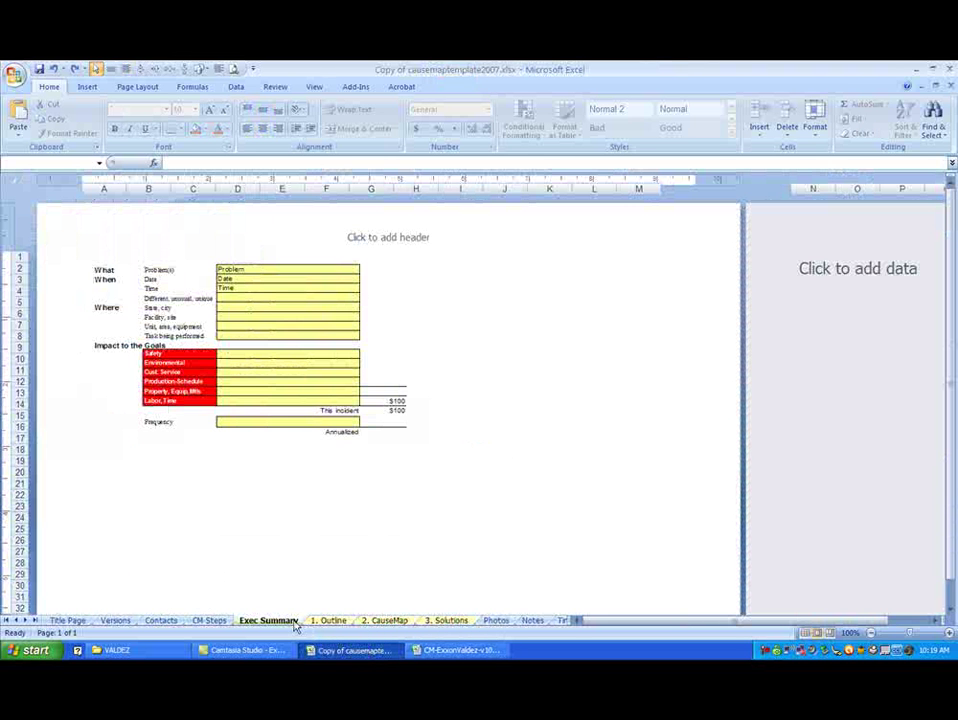
right_click(267, 524)
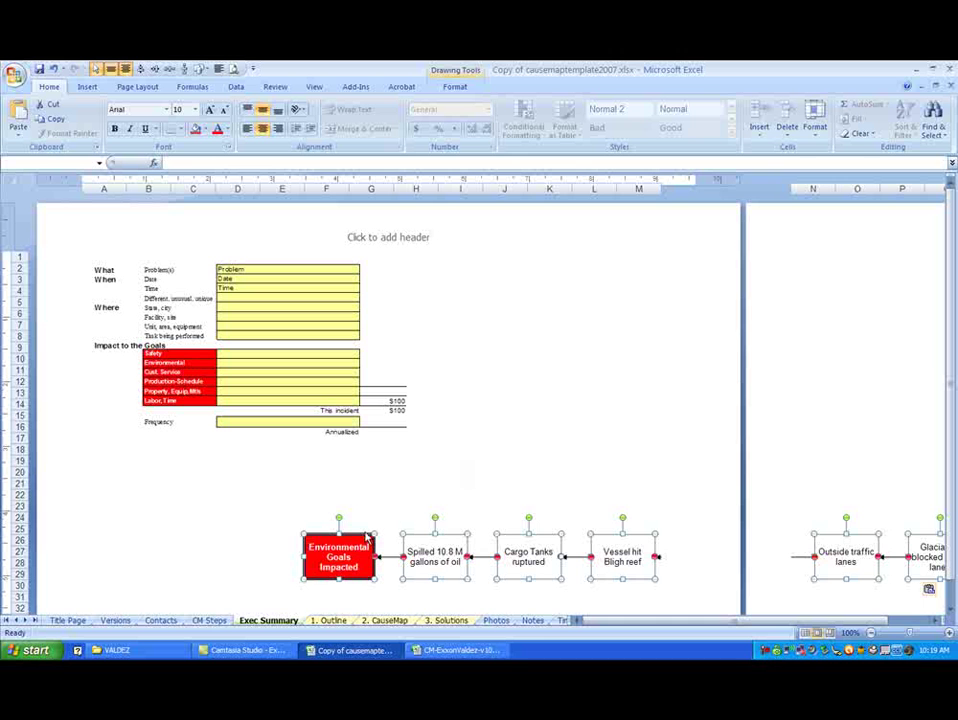
left_click_drag(367, 540, 170, 477)
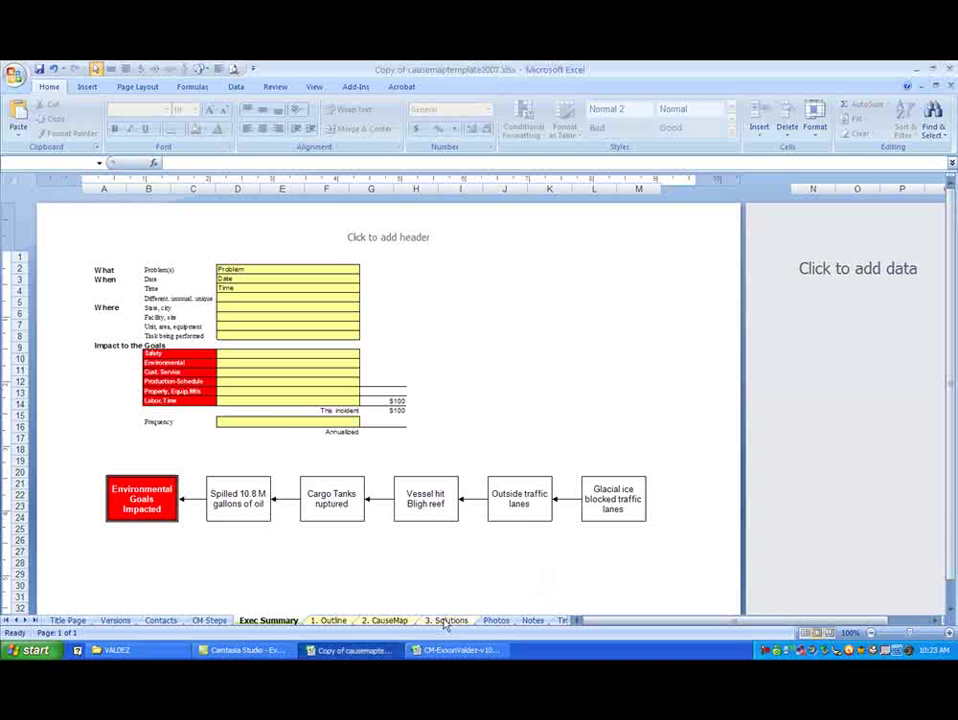
Copy the action-item table B4:H10 from the 3. Solutions sheet
left_click(449, 621)
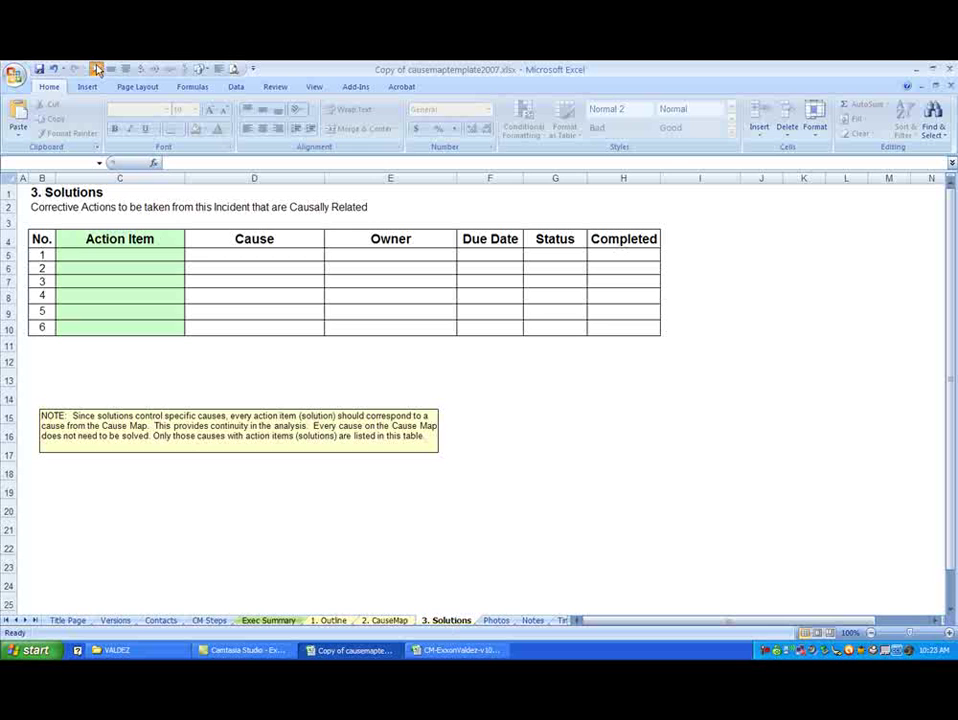
left_click_drag(42, 239, 616, 323)
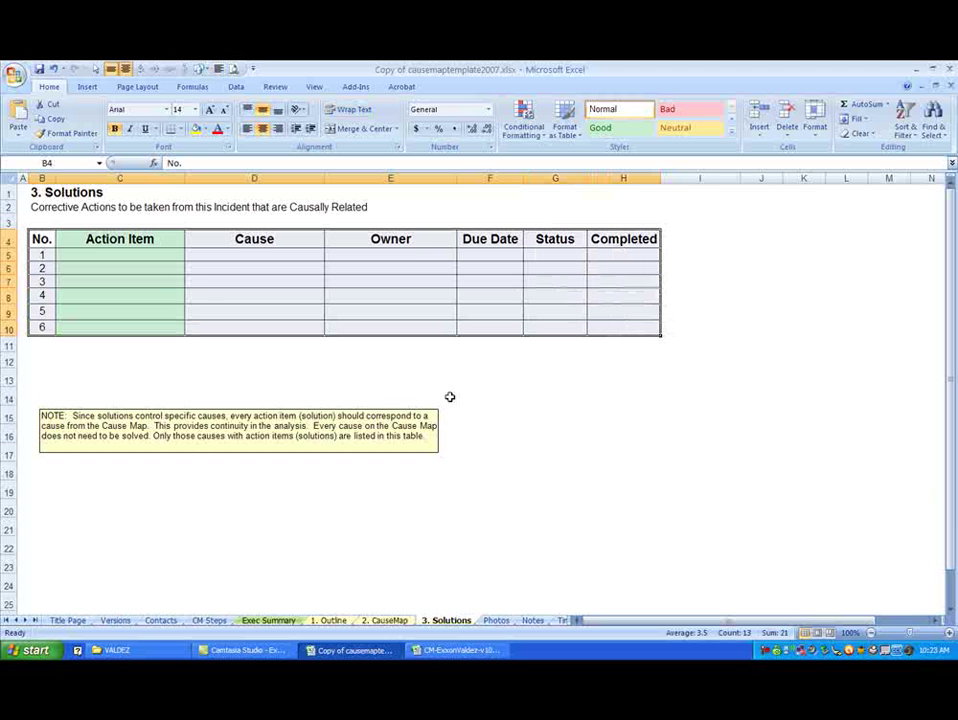
left_click(55, 120)
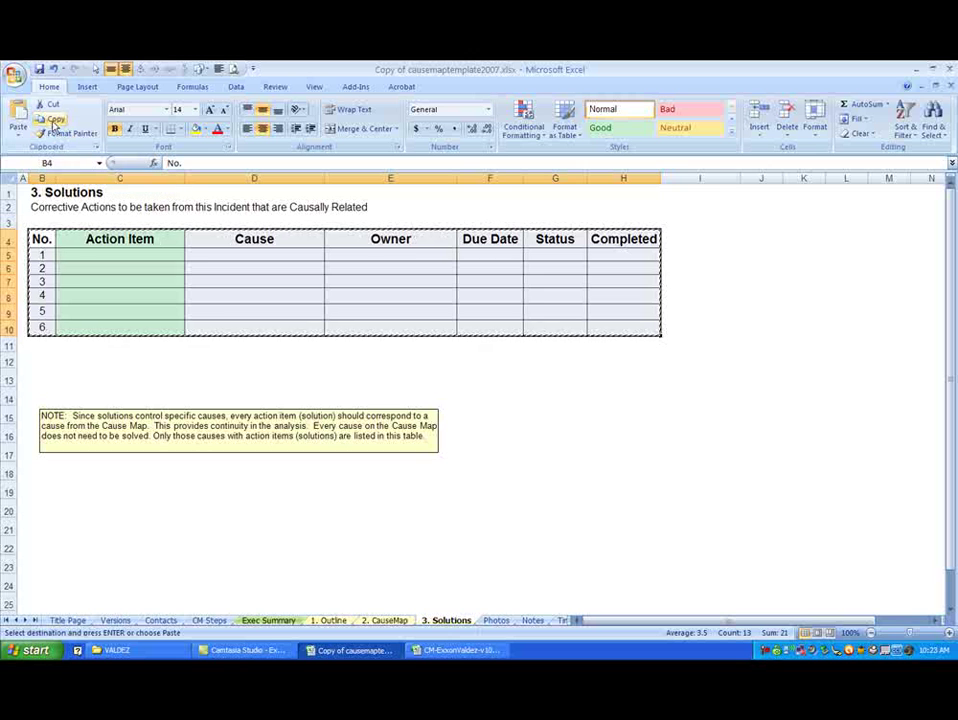
Paste the table onto Exec Summary as a linked picture
left_click(269, 621)
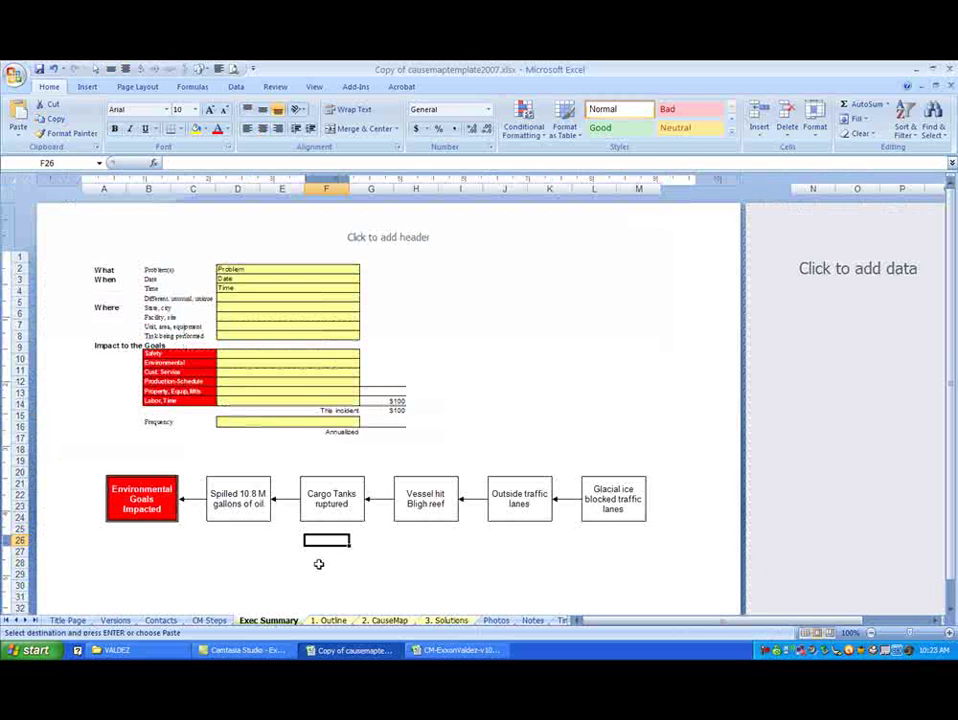
scroll(272, 545, "down", 3)
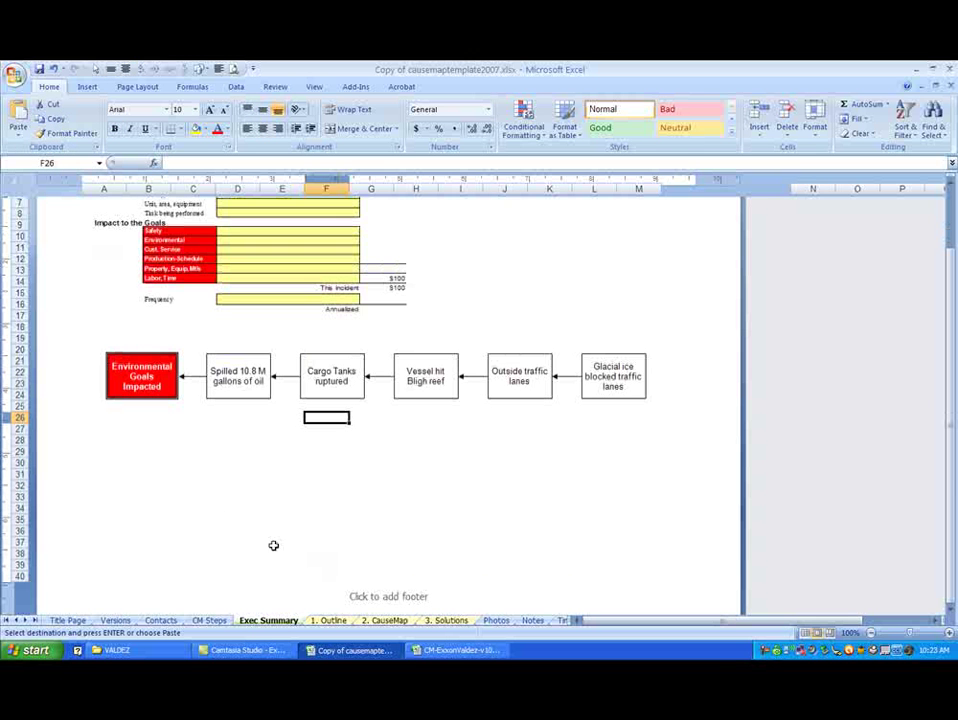
left_click(17, 136)
mouse_move(45, 270)
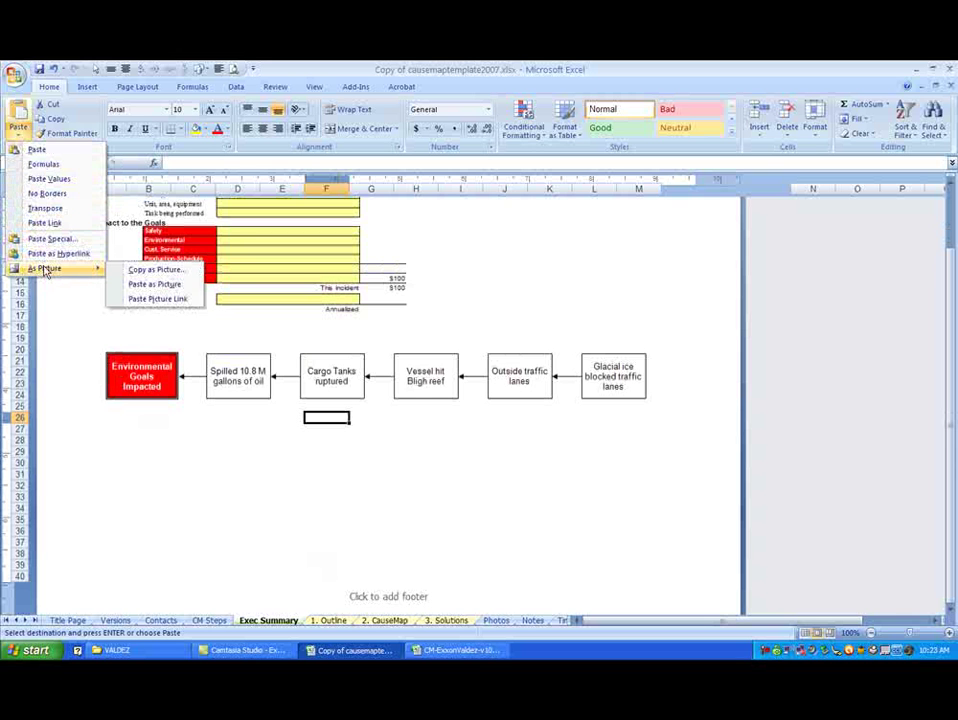
left_click(157, 298)
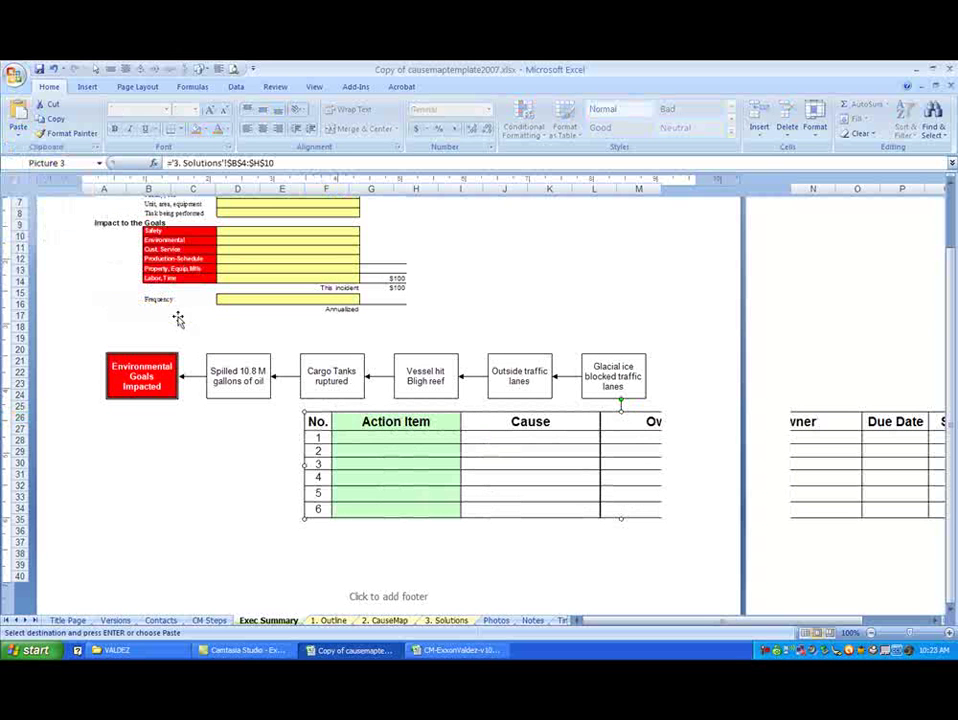
Shrink the linked table picture to page width and centre it beneath the cause map
left_click_drag(420, 426, 199, 477)
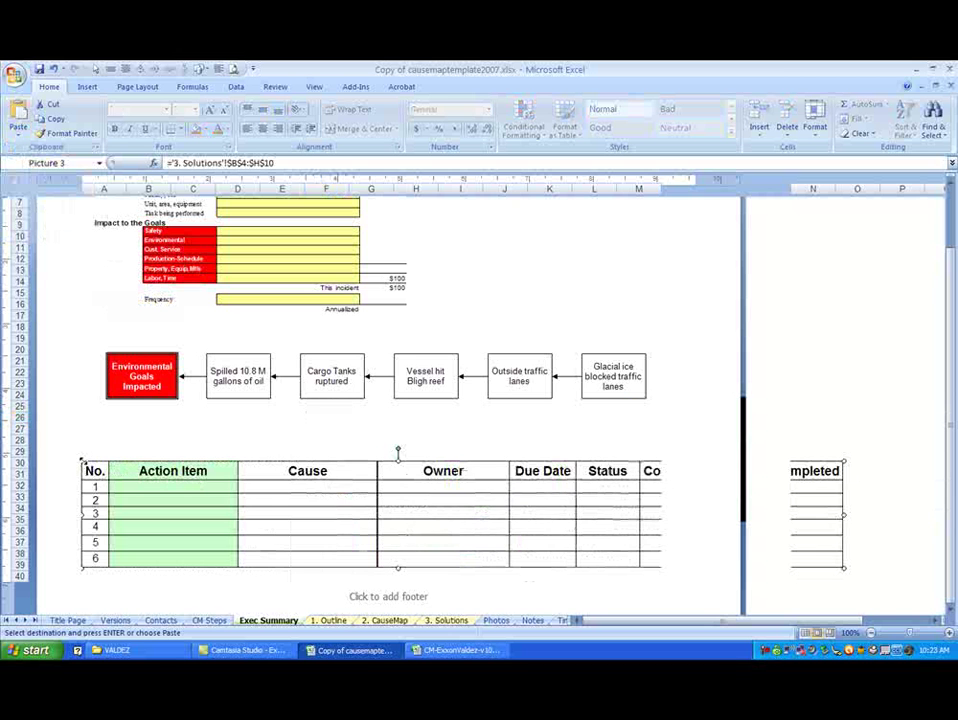
left_click_drag(82, 462, 243, 488)
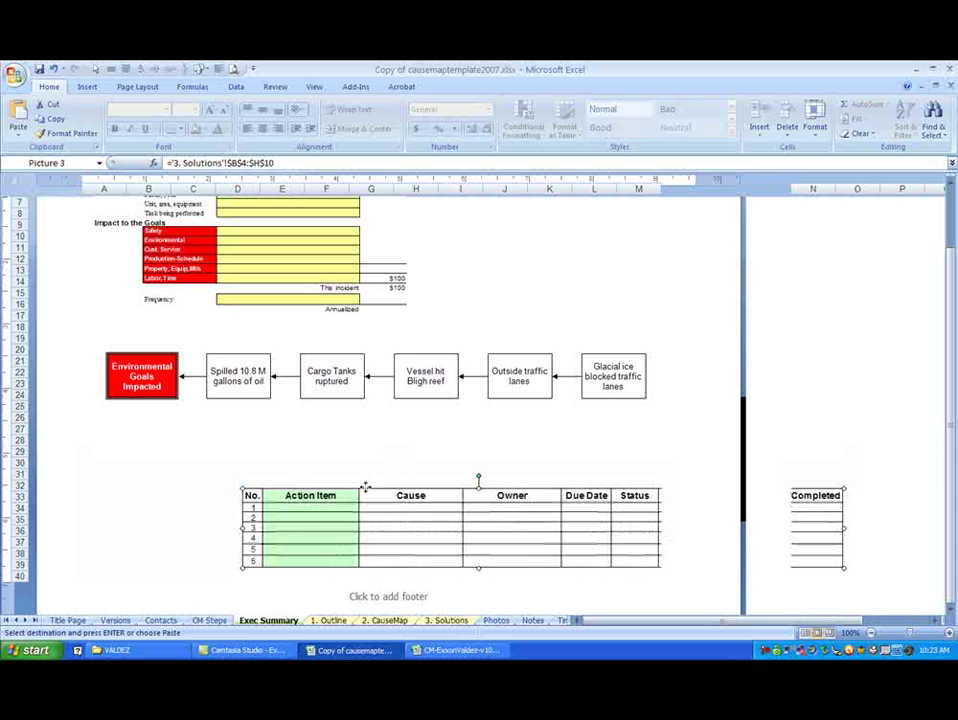
left_click_drag(366, 487, 268, 465)
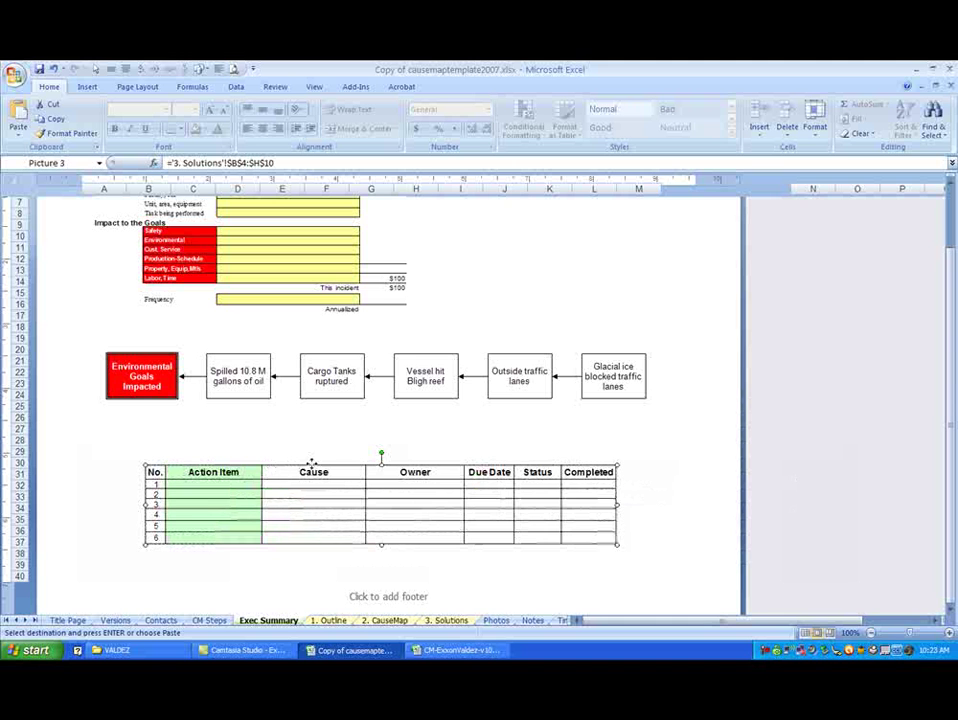
left_click_drag(440, 453, 457, 454)
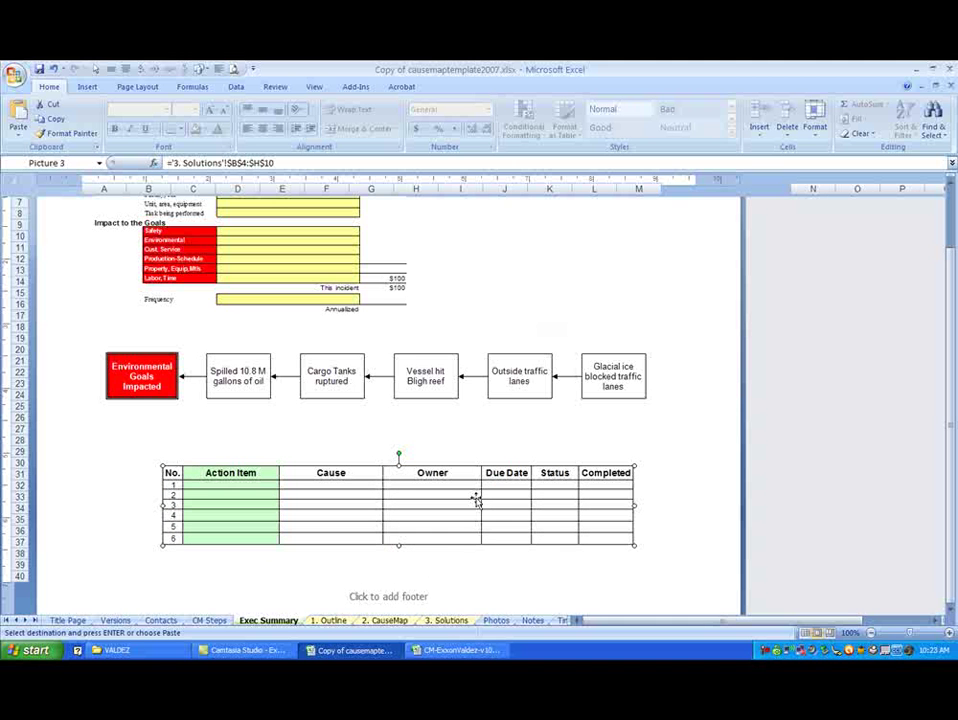
Enter Action in C5, Cause and Owner in the Solutions table, then check Exec Summary's linked picture
left_click(446, 620)
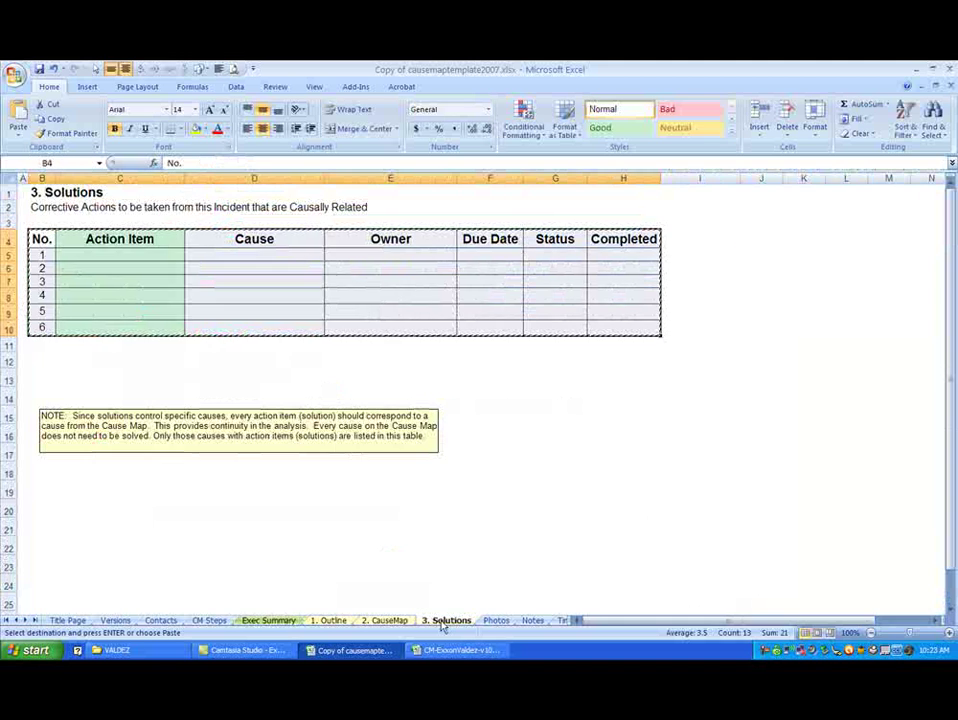
left_click(128, 255)
type("Action")
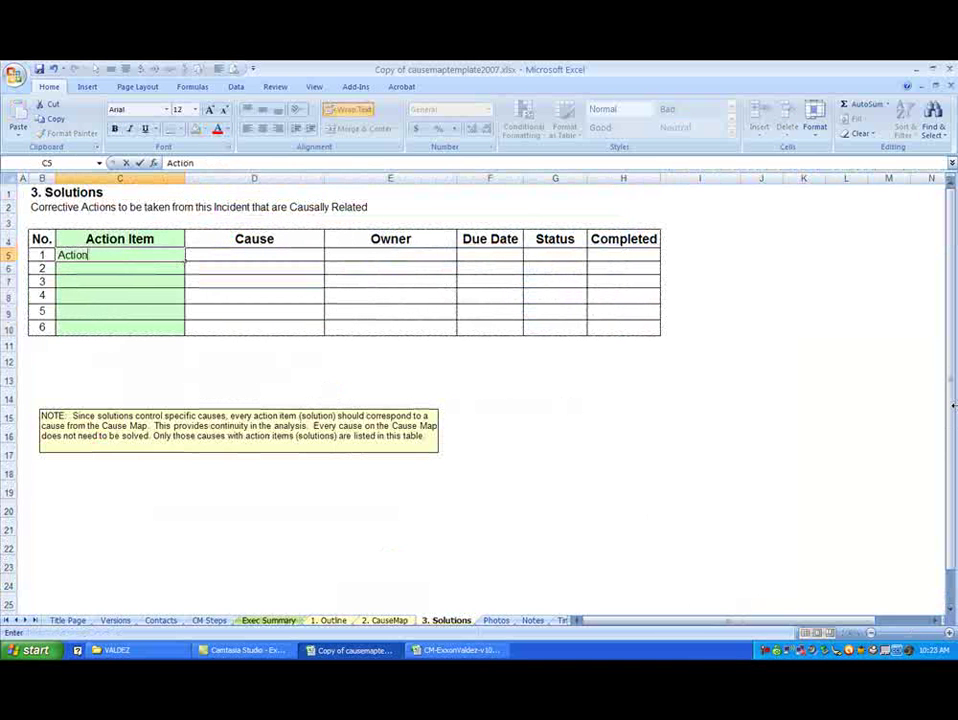
key("Tab")
key("Tab")
left_click(254, 268)
type("Cause")
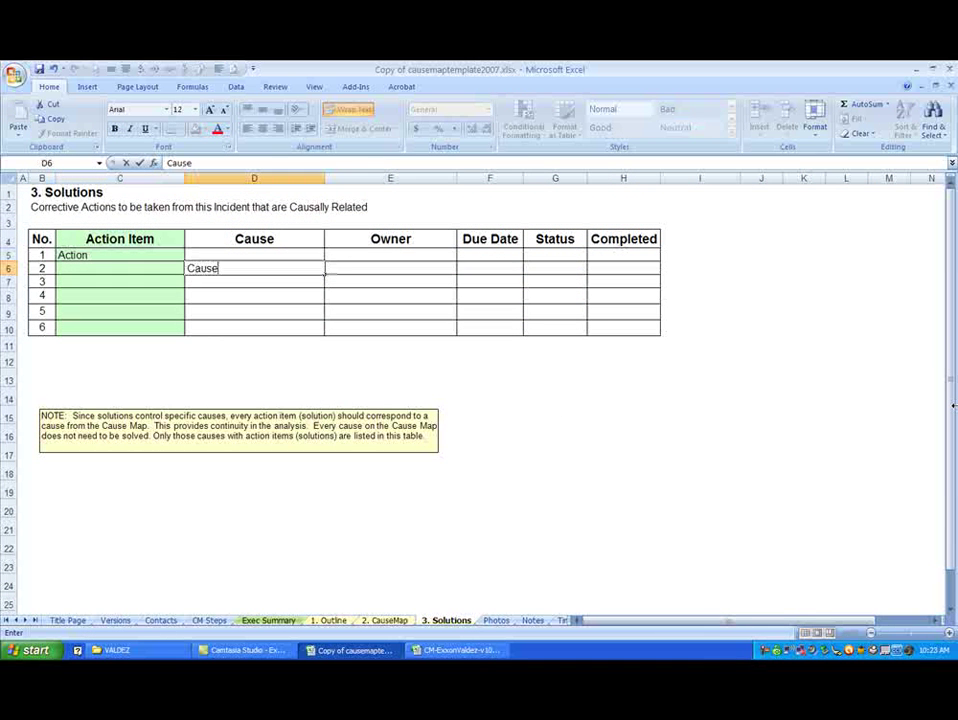
key("Return")
key("Tab")
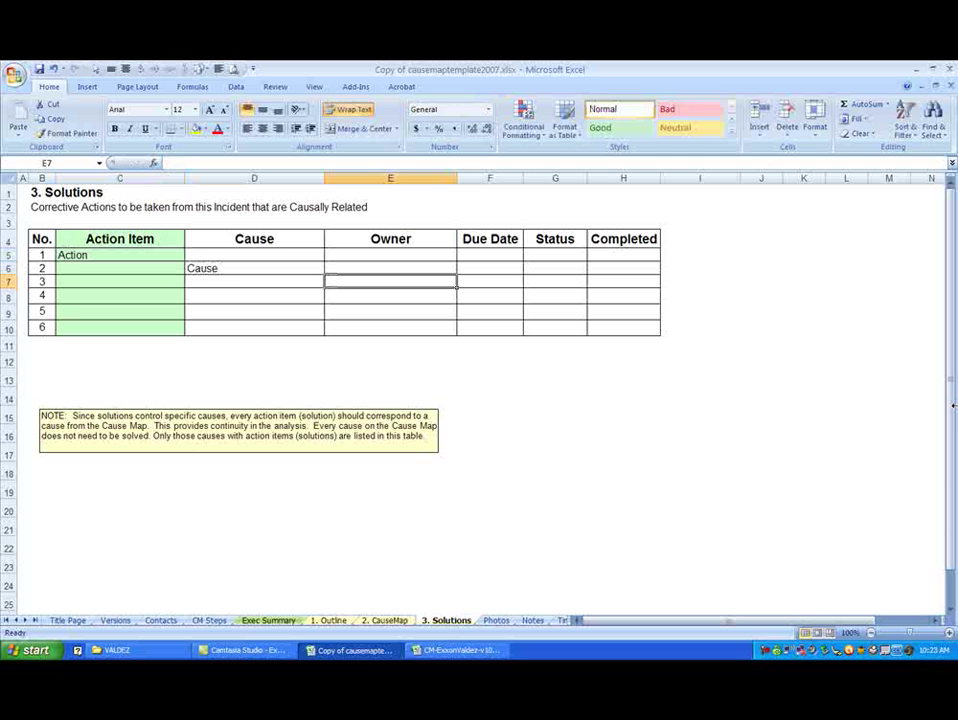
type("Owner")
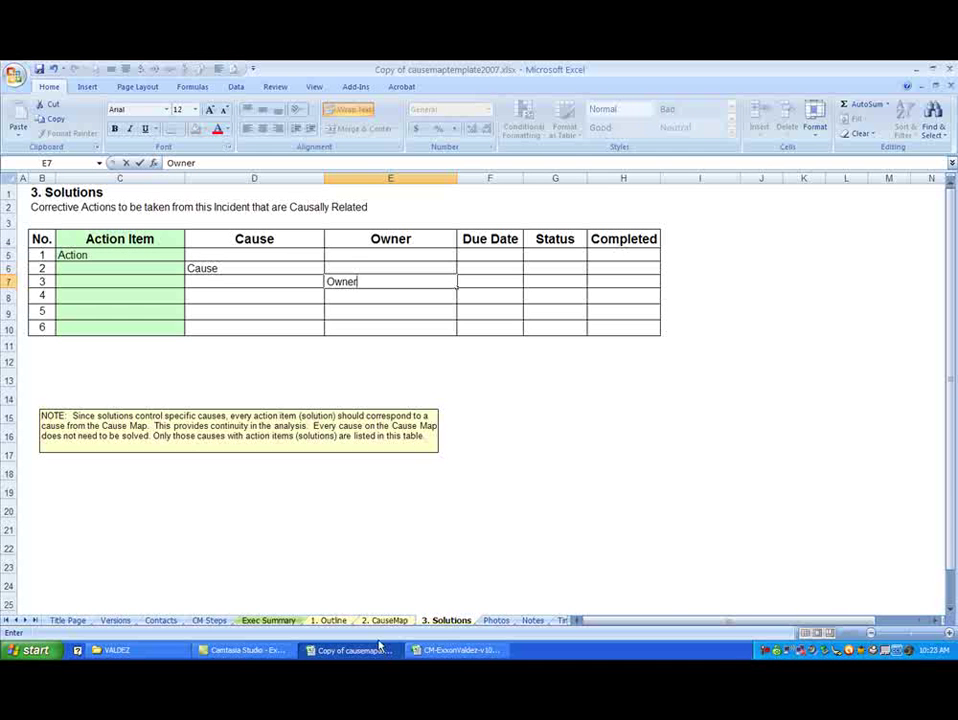
left_click(282, 621)
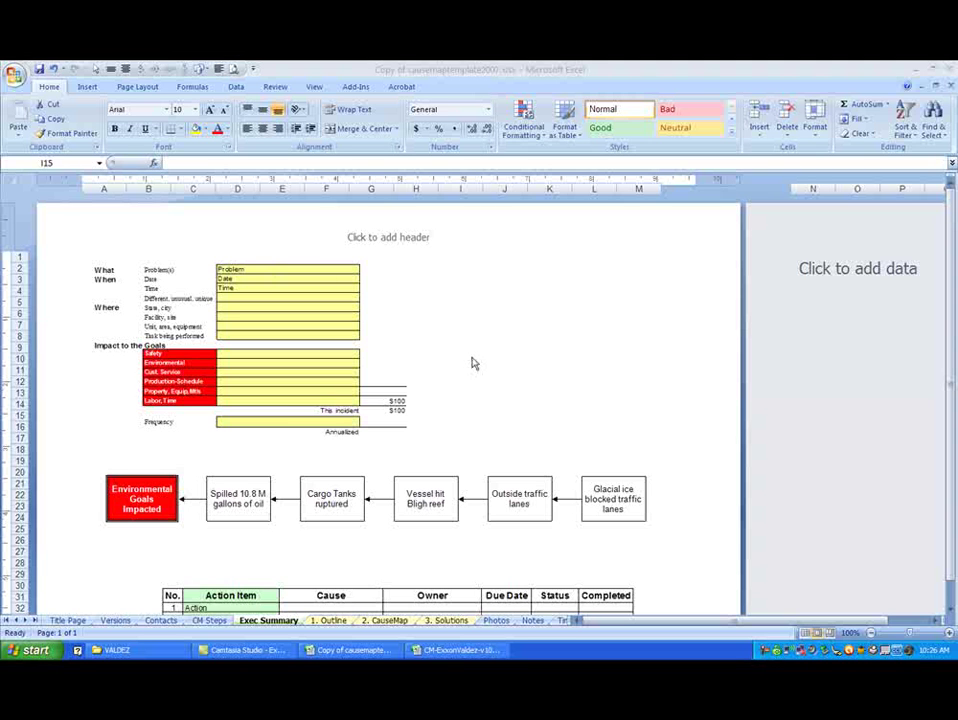
Insert a text box reading 'Step 1. Outline' beside the outline
left_click(87, 86)
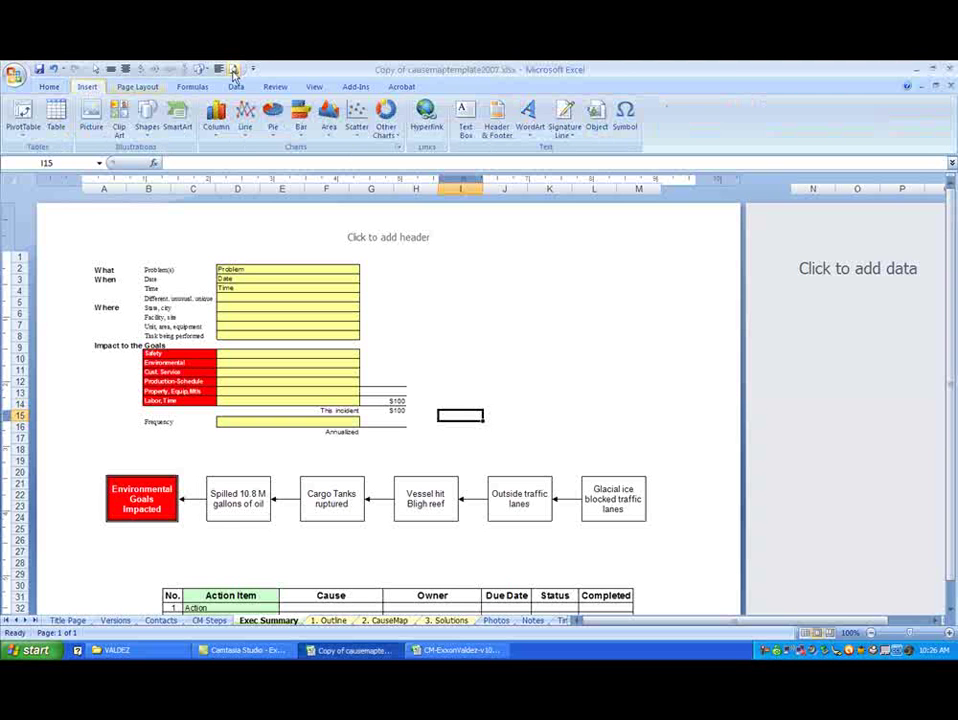
left_click(465, 118)
left_click(480, 320)
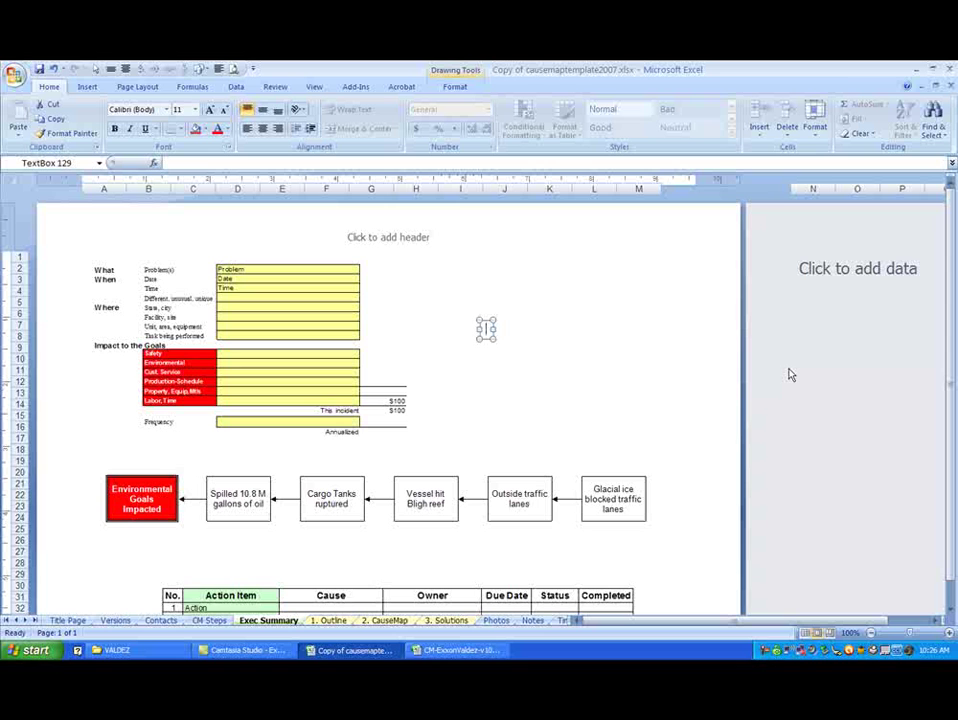
type("Step 1. Ou")
type("tline")
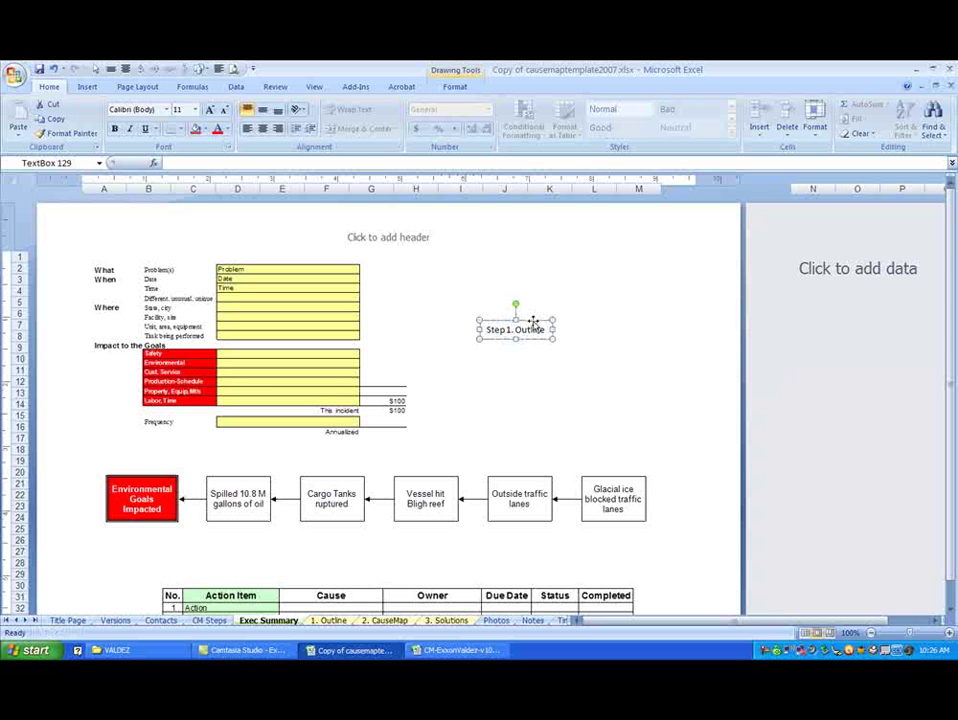
left_click(535, 322)
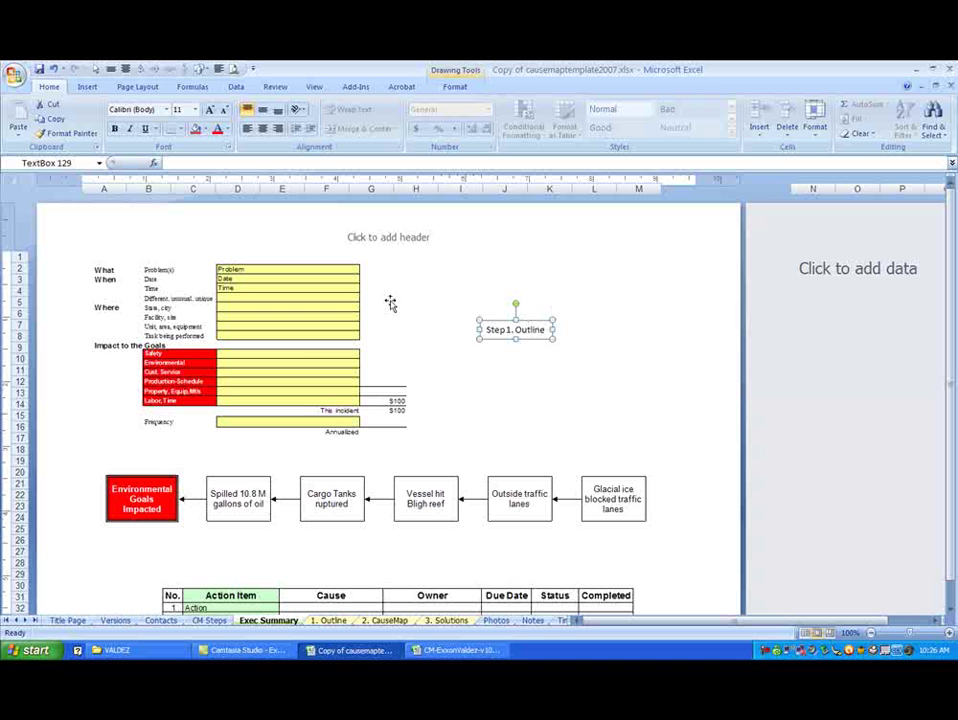
Format the title as Arial 12 bold and move it above the outline table
left_click(165, 110)
left_click(140, 186)
left_click(195, 110)
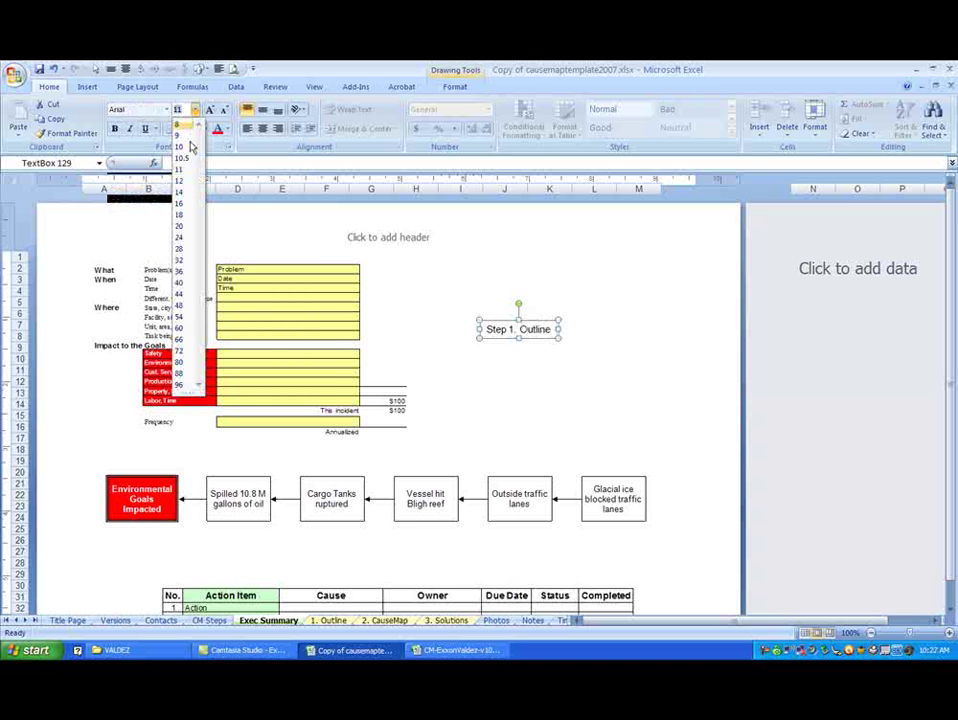
left_click(180, 181)
left_click(116, 129)
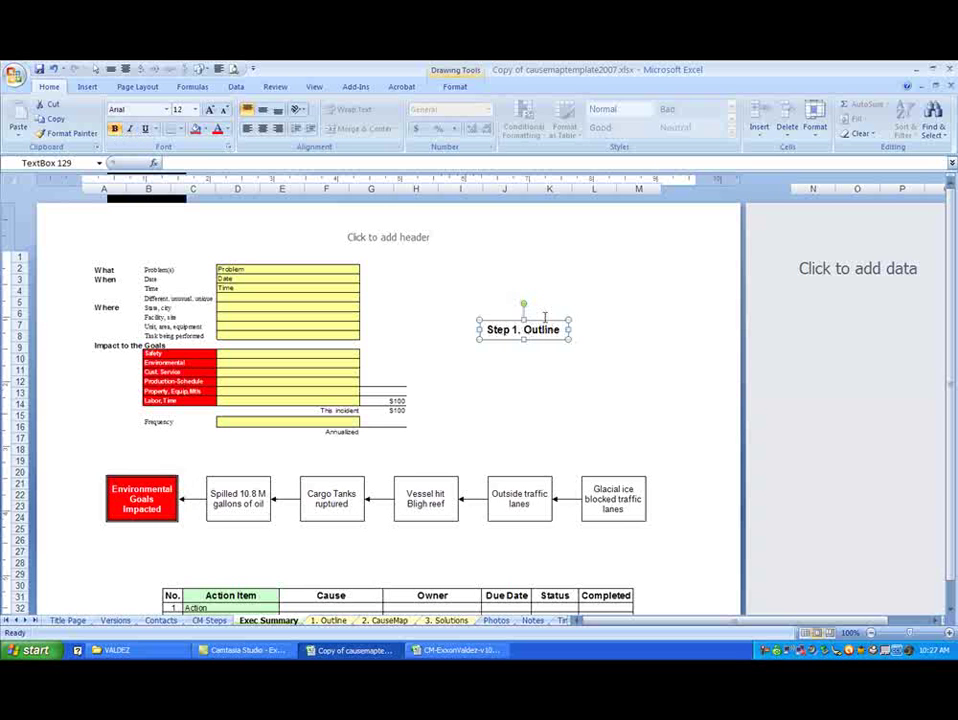
left_click_drag(545, 318, 158, 253)
Duplicate the Step 1. Outline title lower down and edit the copy into Step 2. Cause Map
left_click(245, 296)
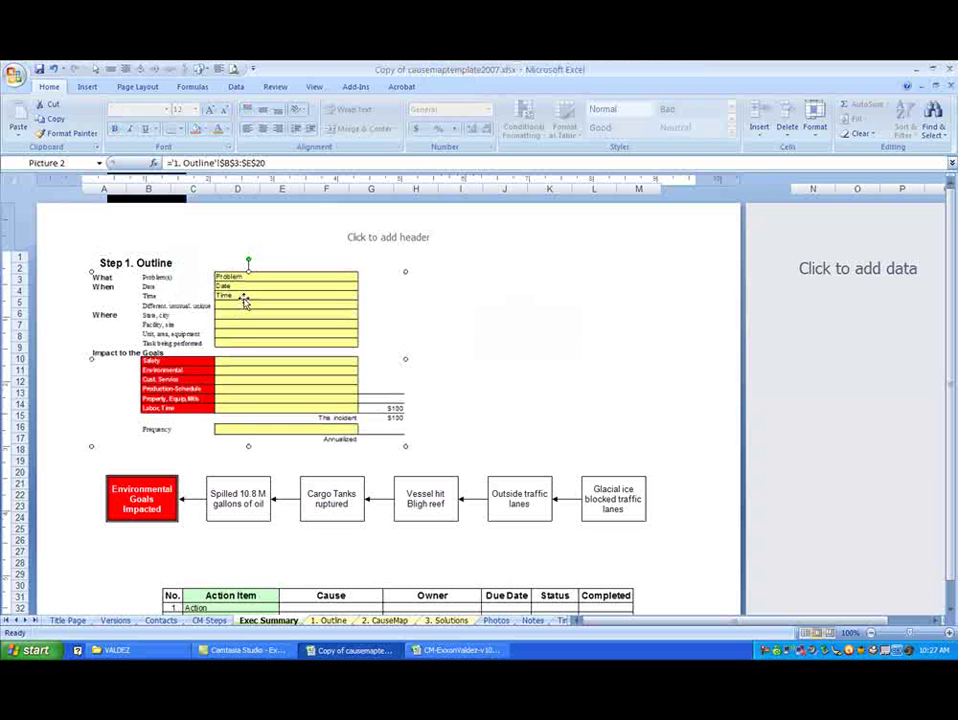
left_click(505, 325)
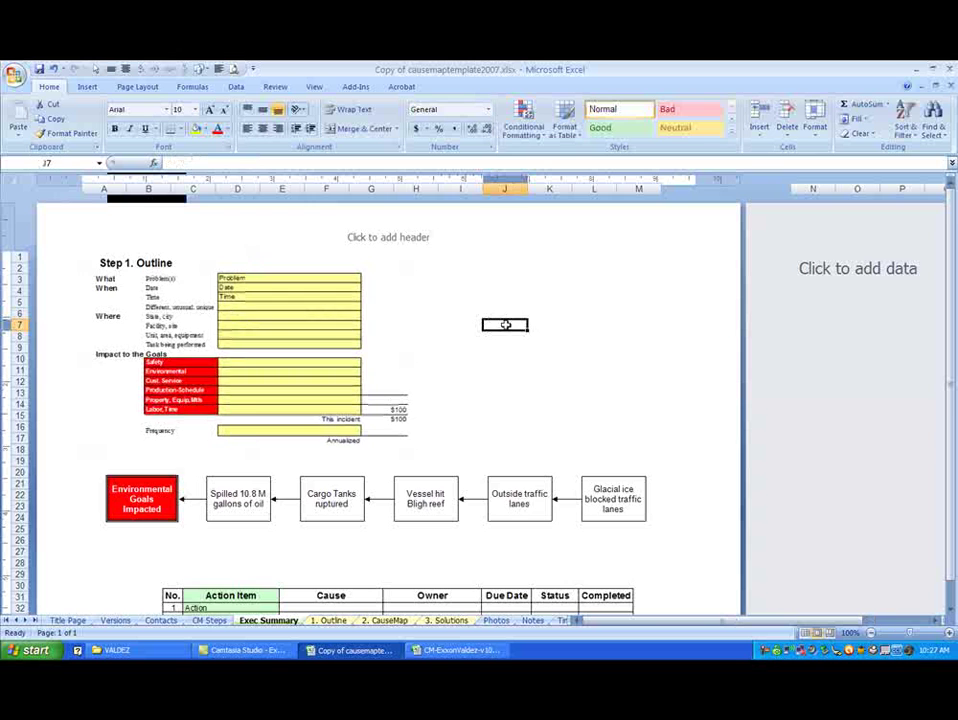
scroll(506, 325, "down", 2)
scroll(506, 325, "up", 2)
left_click(150, 255)
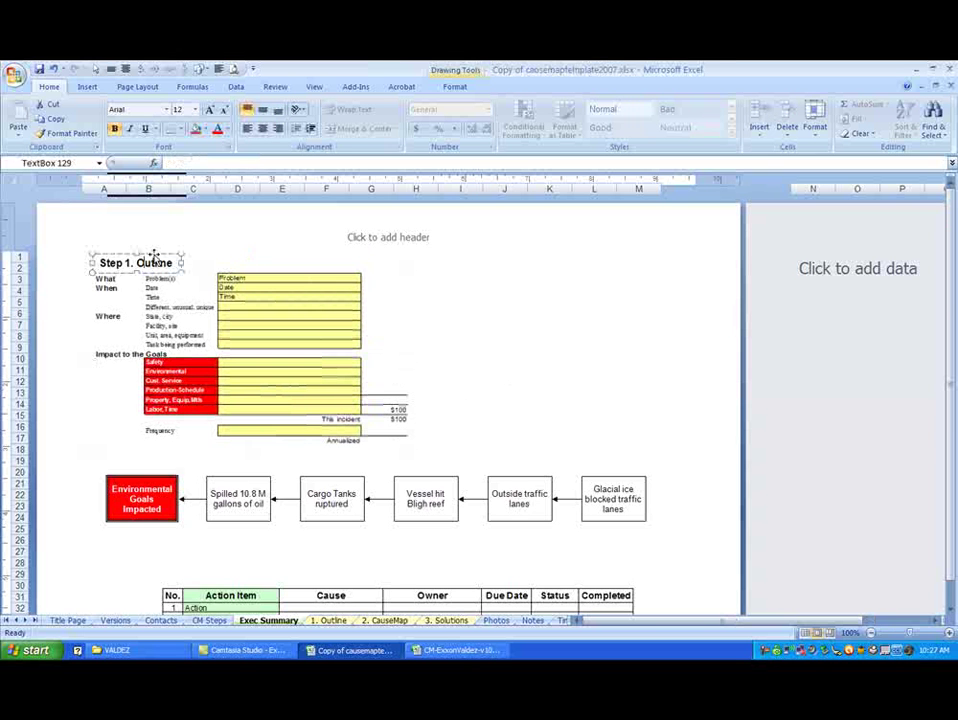
left_click_drag(154, 255, 154, 453)
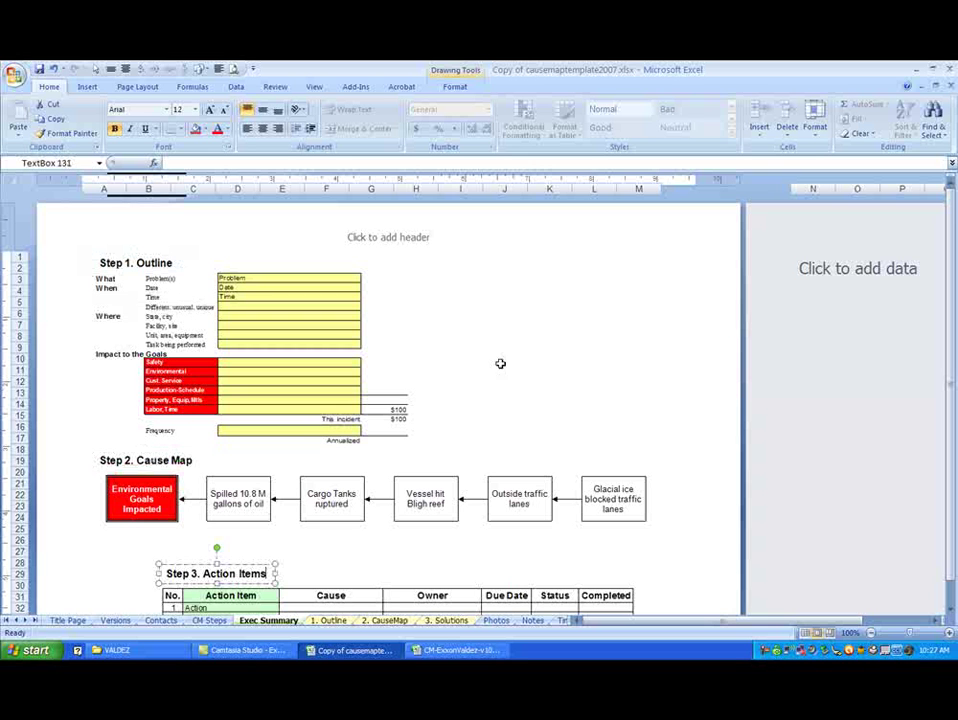
left_click(549, 340)
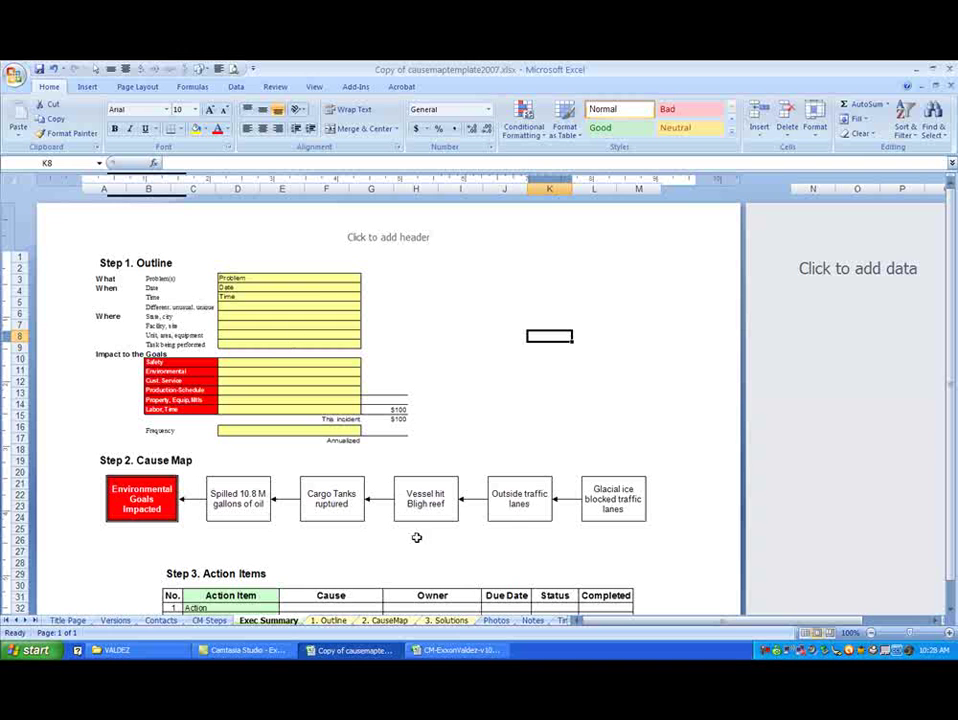
Copy the tanker photo from the Photos sheet of CM-ExxonValdez-v10.xlsx
left_click(495, 622)
key("ctrl+Tab")
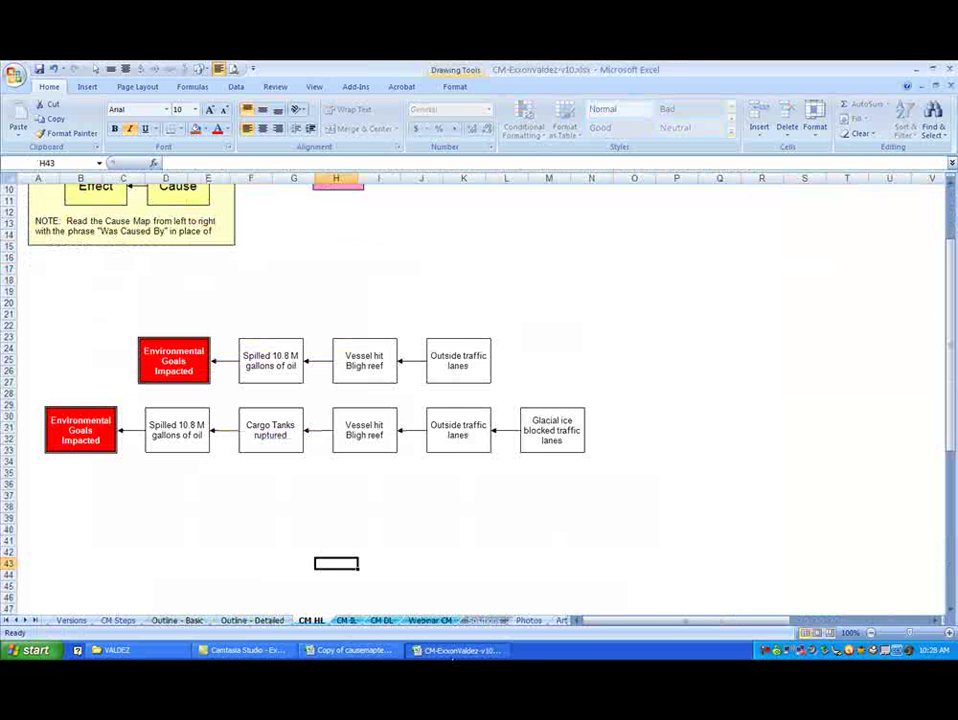
left_click(529, 621)
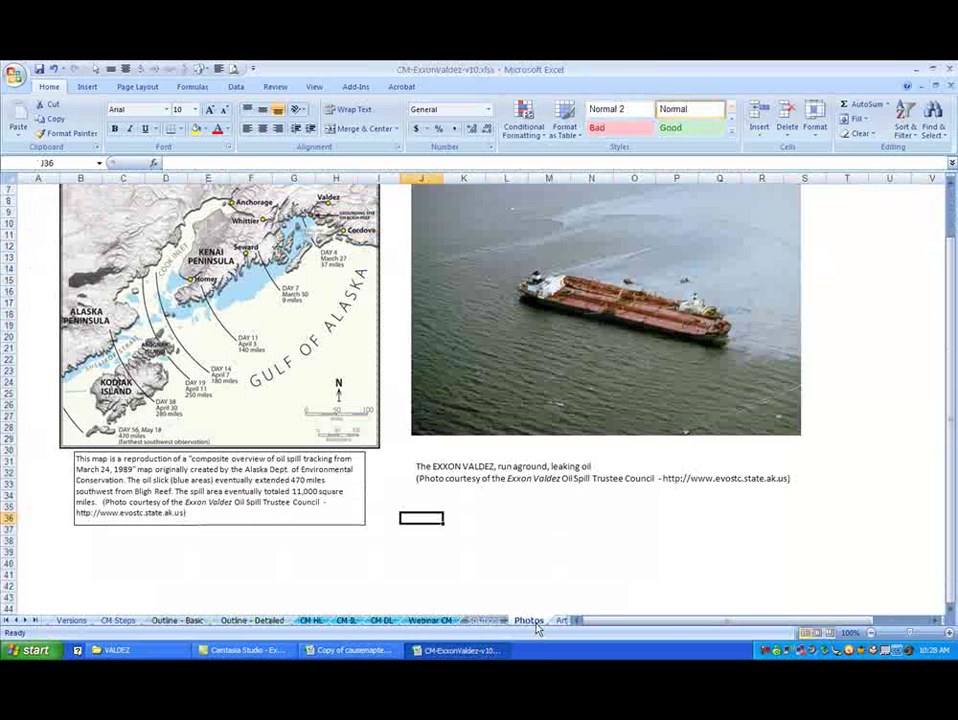
right_click(524, 328)
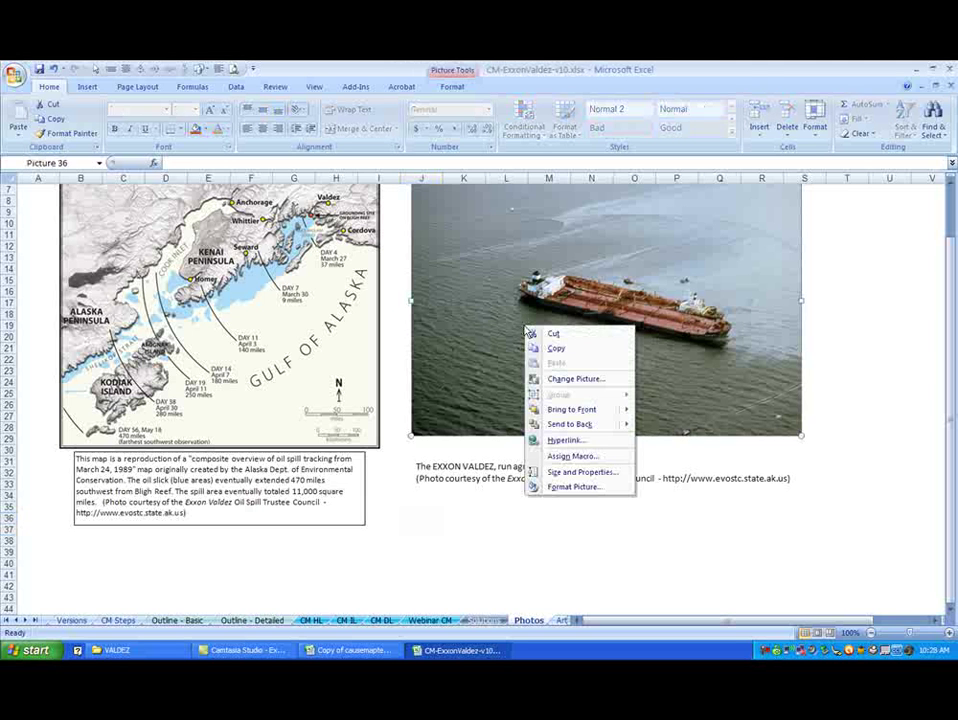
left_click(553, 348)
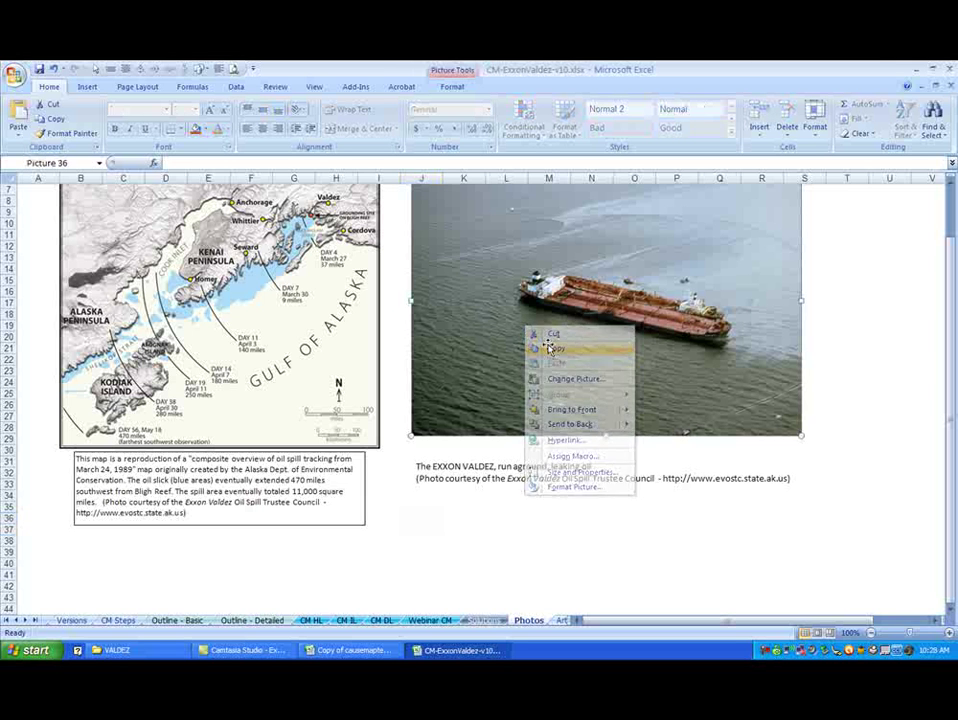
Return to the template workbook's Exec Summary sheet at a cell beside the Outline
left_click(352, 650)
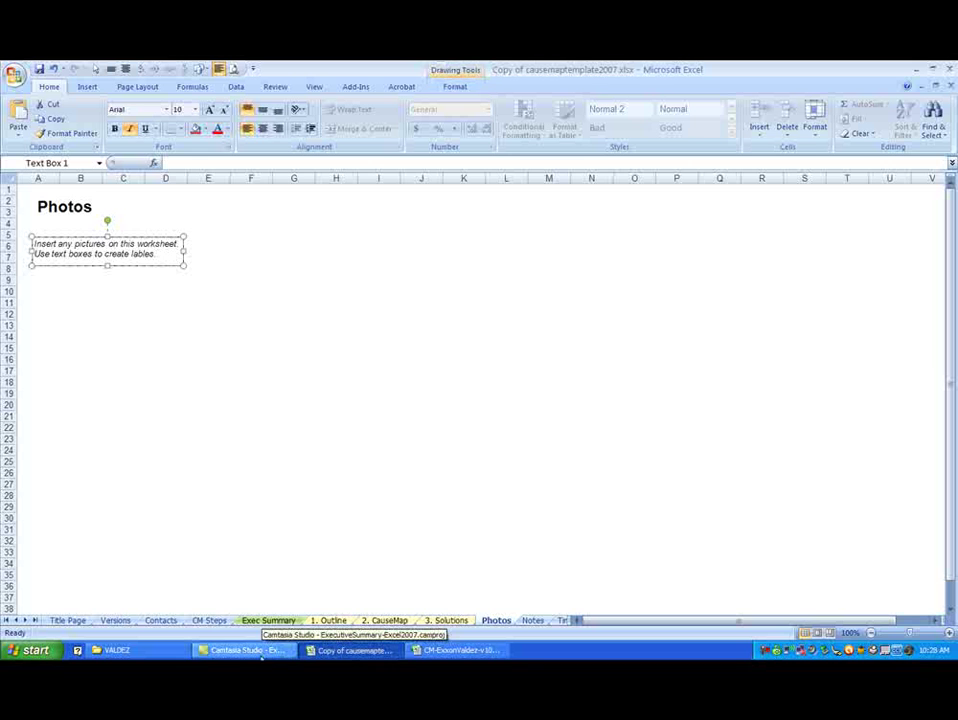
left_click(266, 621)
right_click(477, 325)
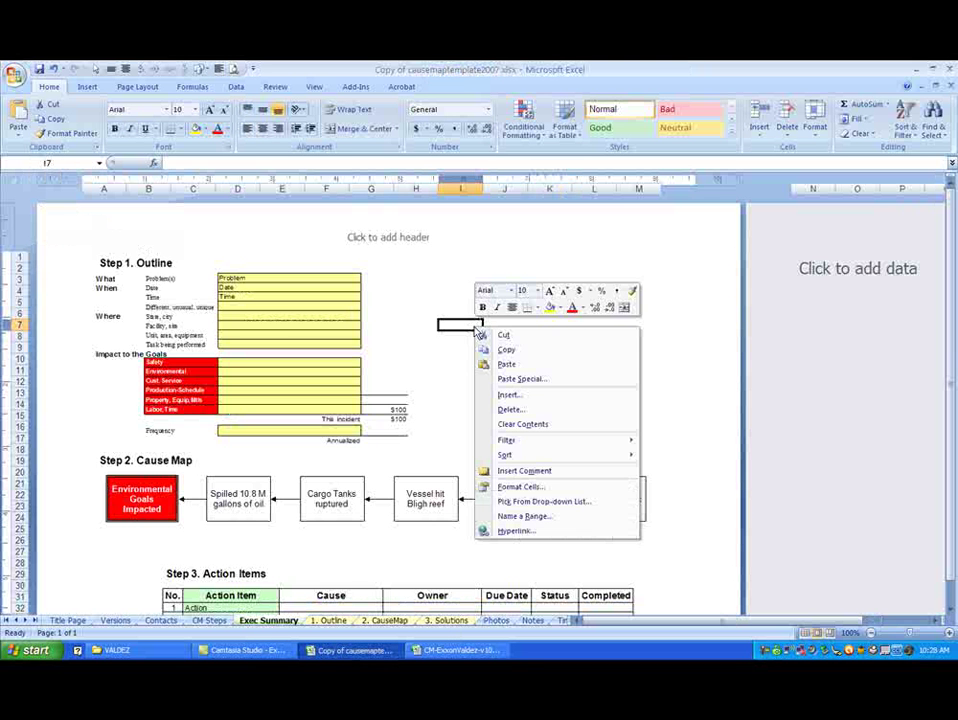
Paste the tanker photo and shrink it to sit right of the Outline table
left_click(512, 364)
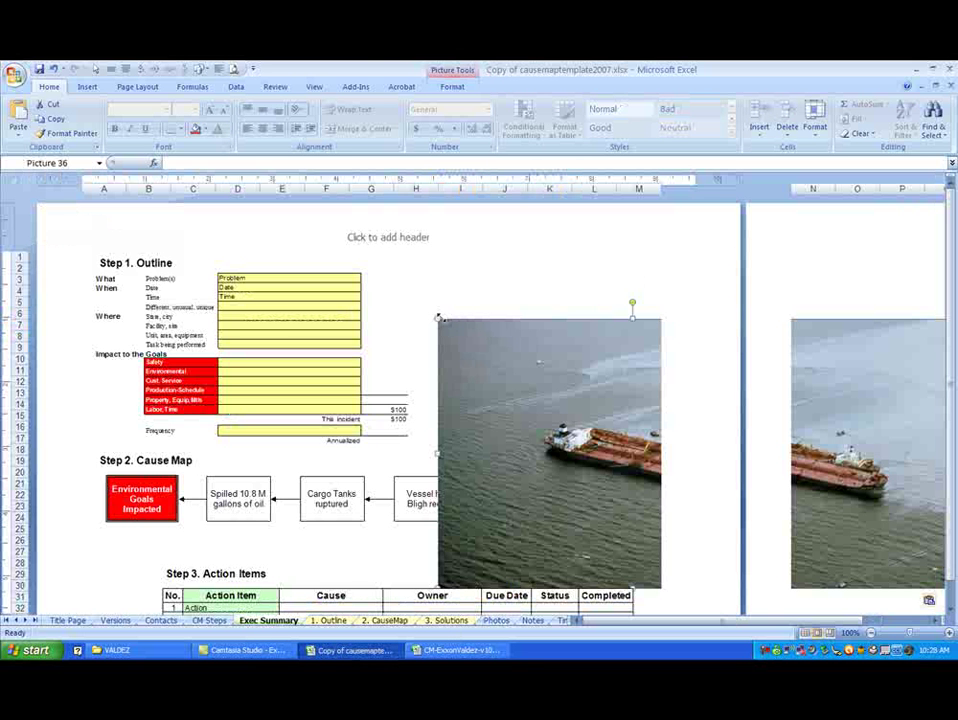
left_click_drag(944, 588, 797, 353)
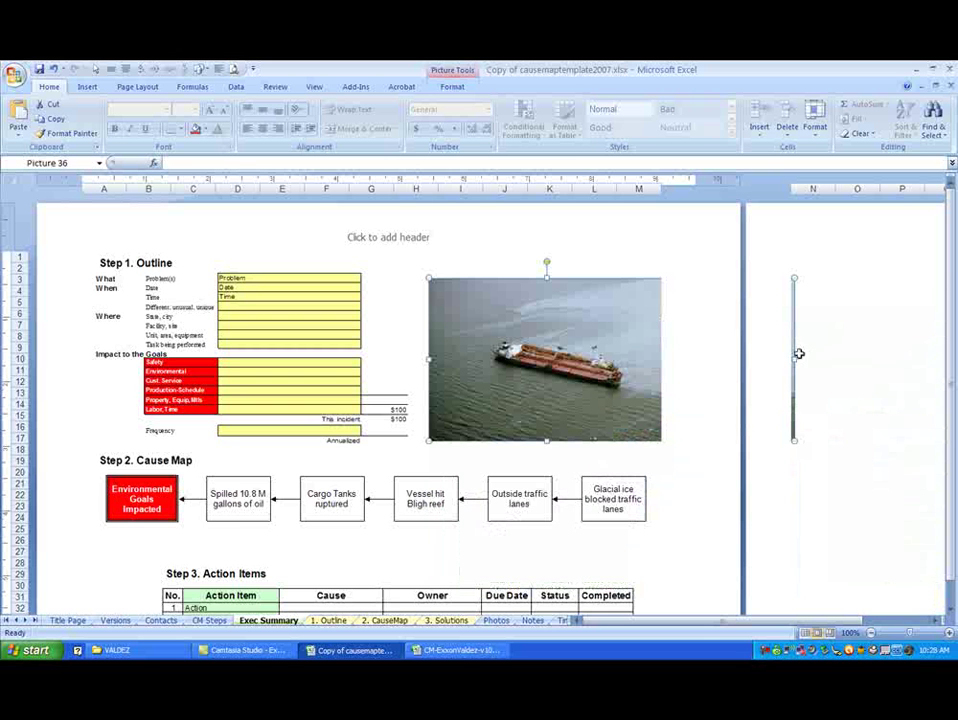
left_click_drag(754, 430, 633, 419)
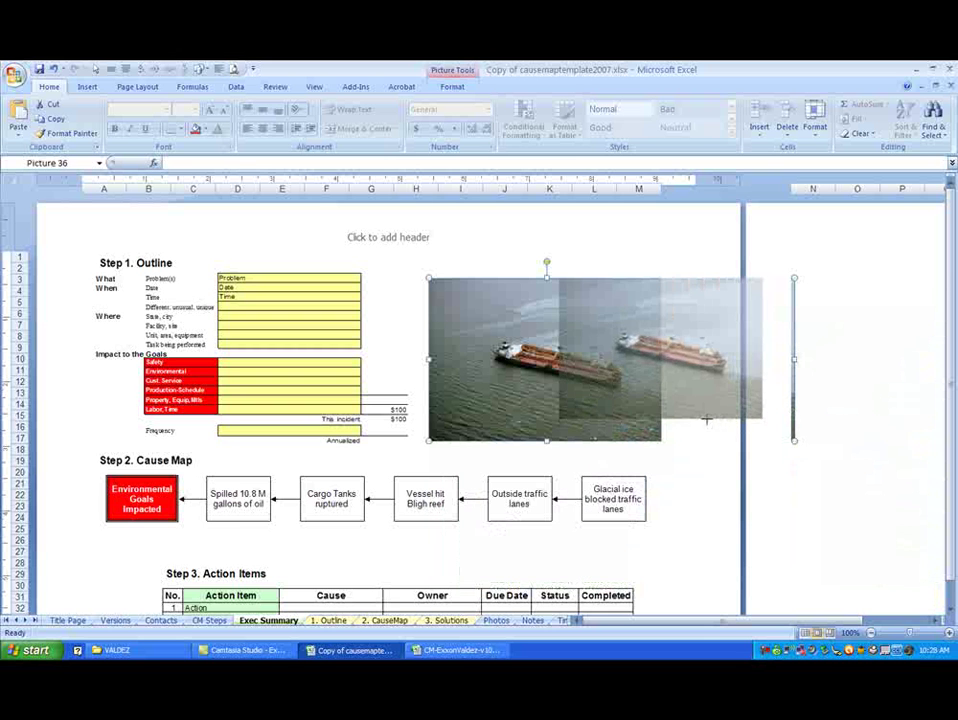
mouse_move(579, 328)
left_mouse_down()
mouse_move(619, 328)
mouse_move(583, 330)
left_mouse_up()
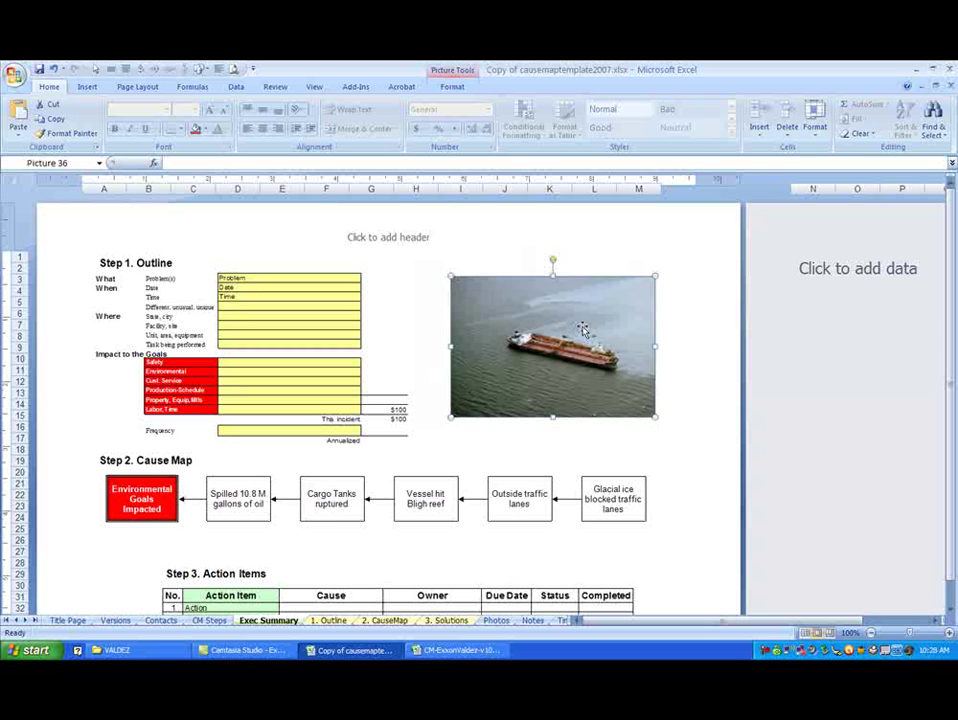
left_click(453, 88)
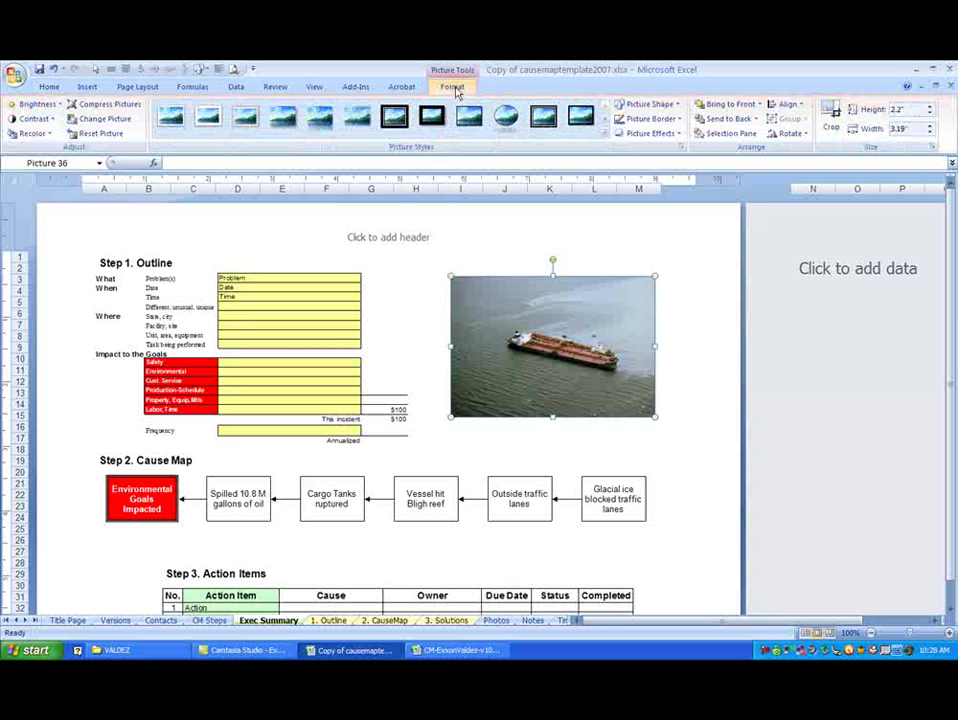
left_click(110, 106)
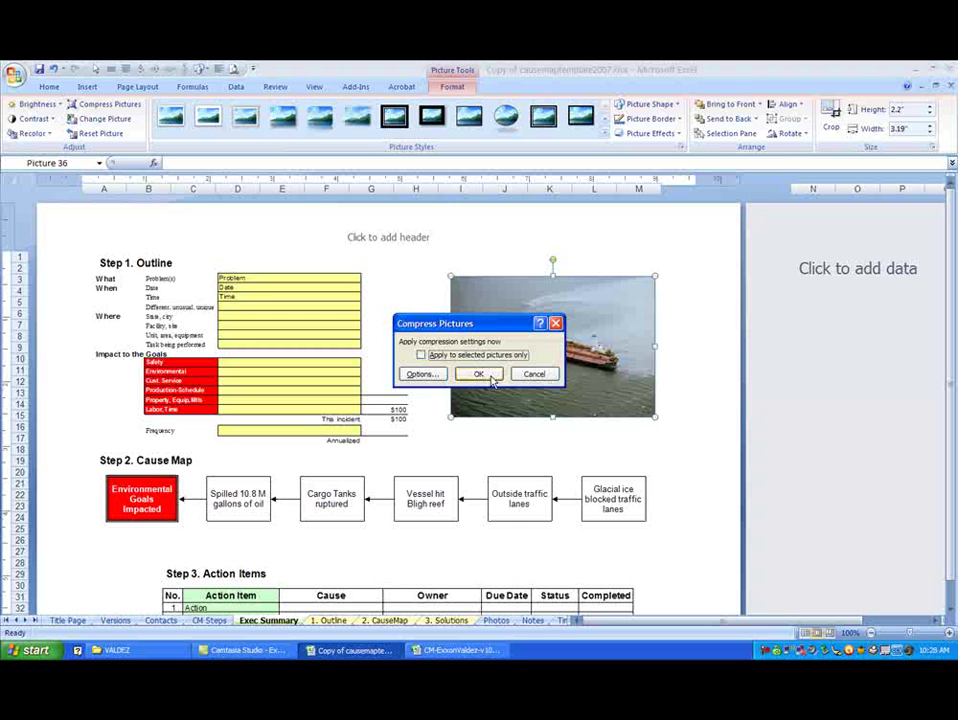
left_click(479, 375)
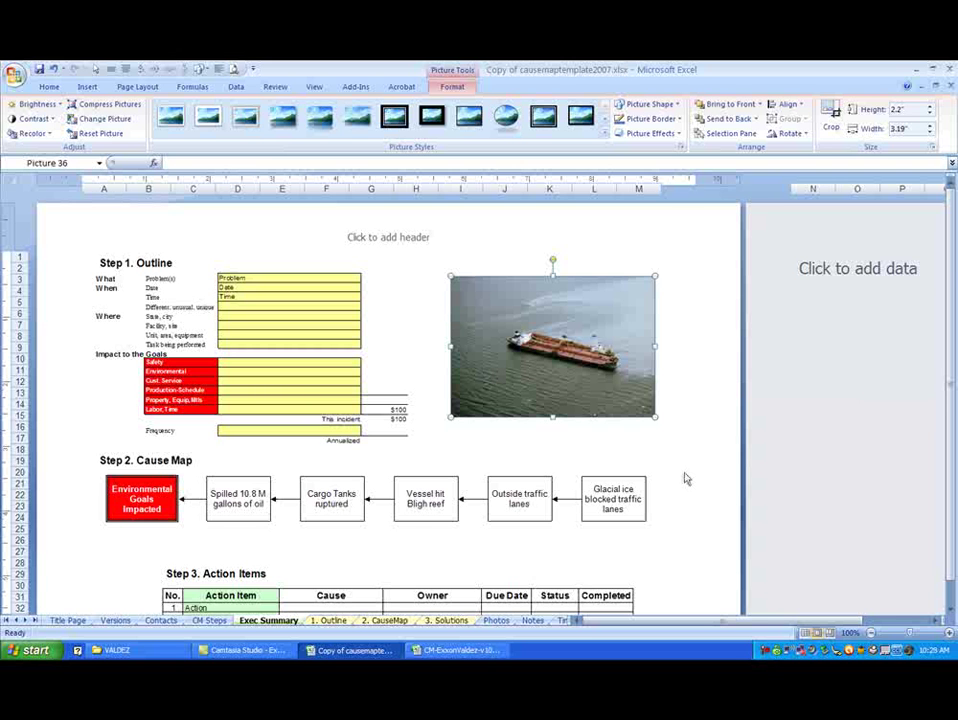
Enlarge the linked Outline picture and shift the tanker photo further right
scroll(684, 479, "down", 3)
scroll(692, 479, "up", 3)
scroll(670, 465, "down", 3)
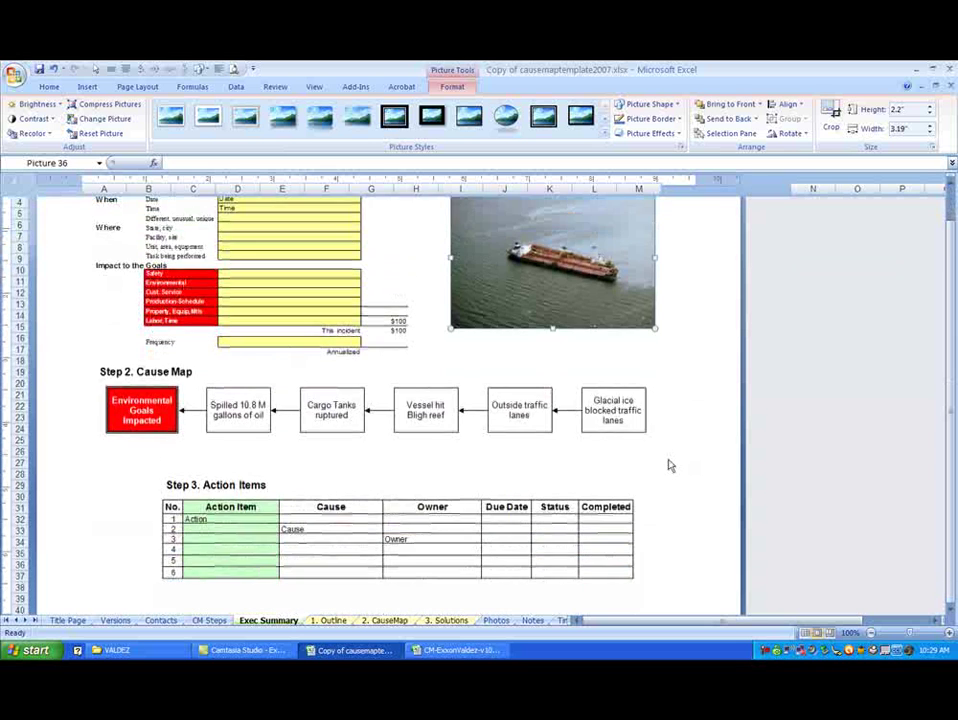
left_click(370, 290)
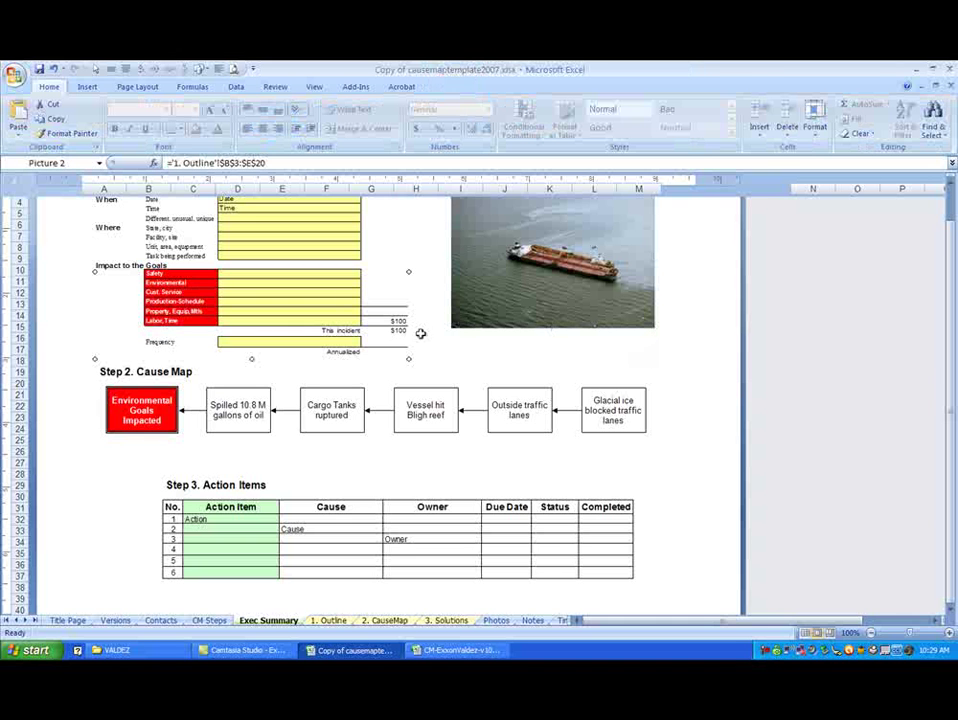
left_click_drag(411, 358, 551, 434)
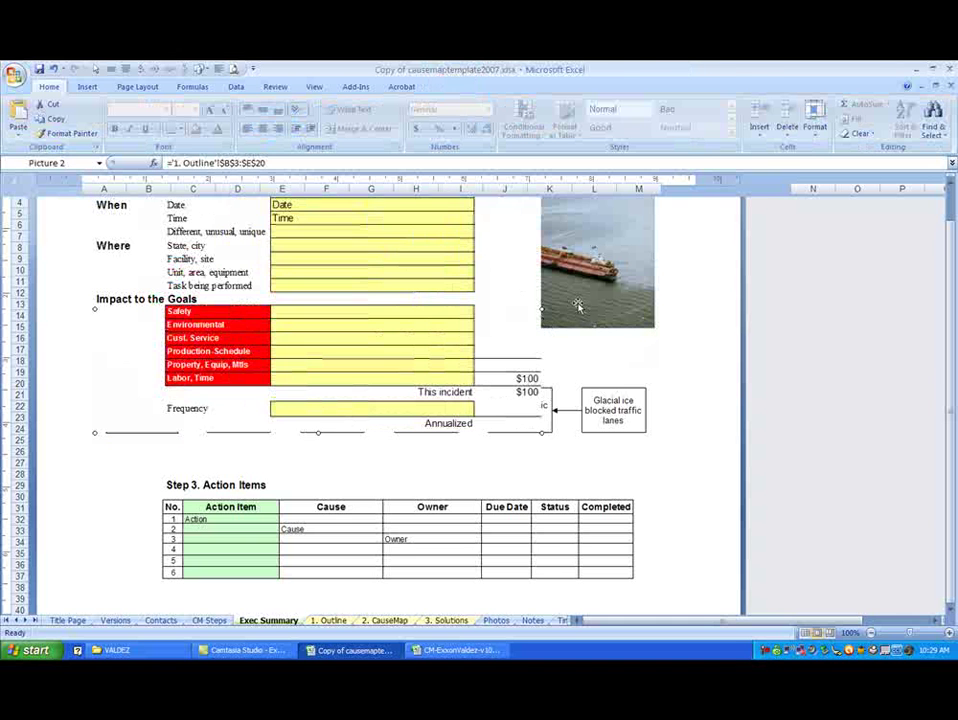
left_click_drag(581, 270, 818, 300)
Enlarge the linked Action Items table picture by its corner handle
left_click(594, 538)
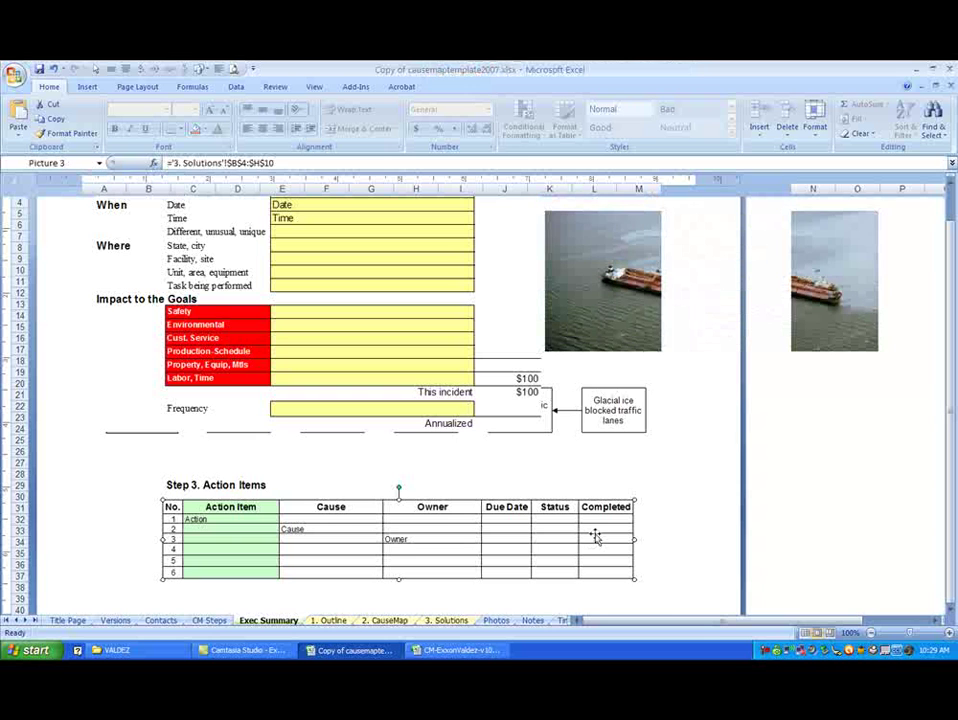
left_click_drag(631, 577, 804, 607)
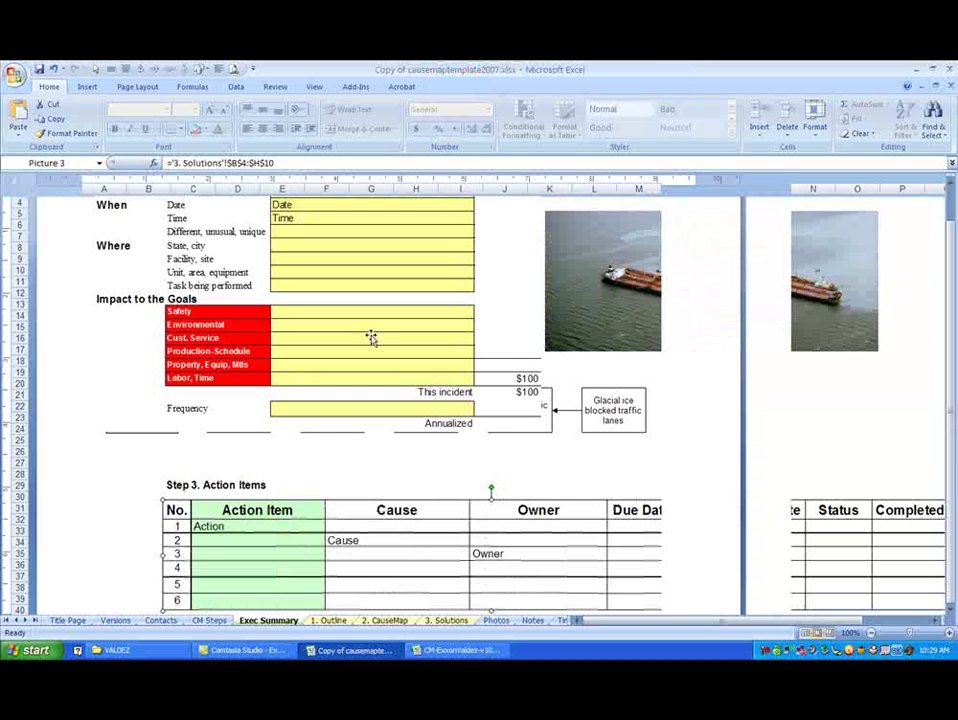
left_click(378, 432)
scroll(380, 436, "up", 2)
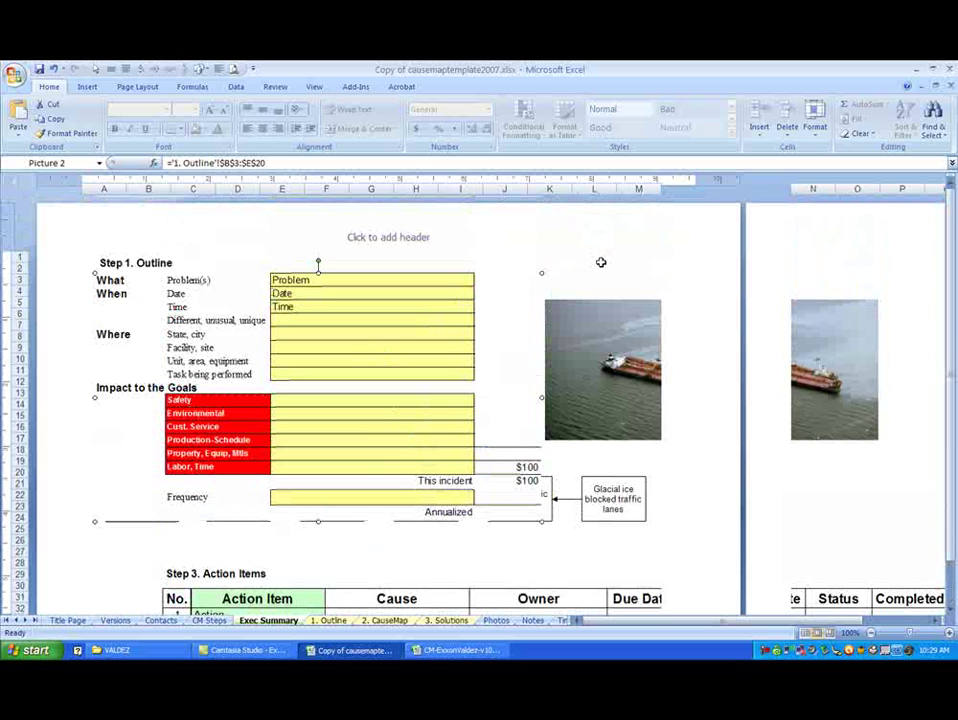
From Print Preview, set Page Setup scaling to fit 1 page wide by 1 tall
left_click(14, 75)
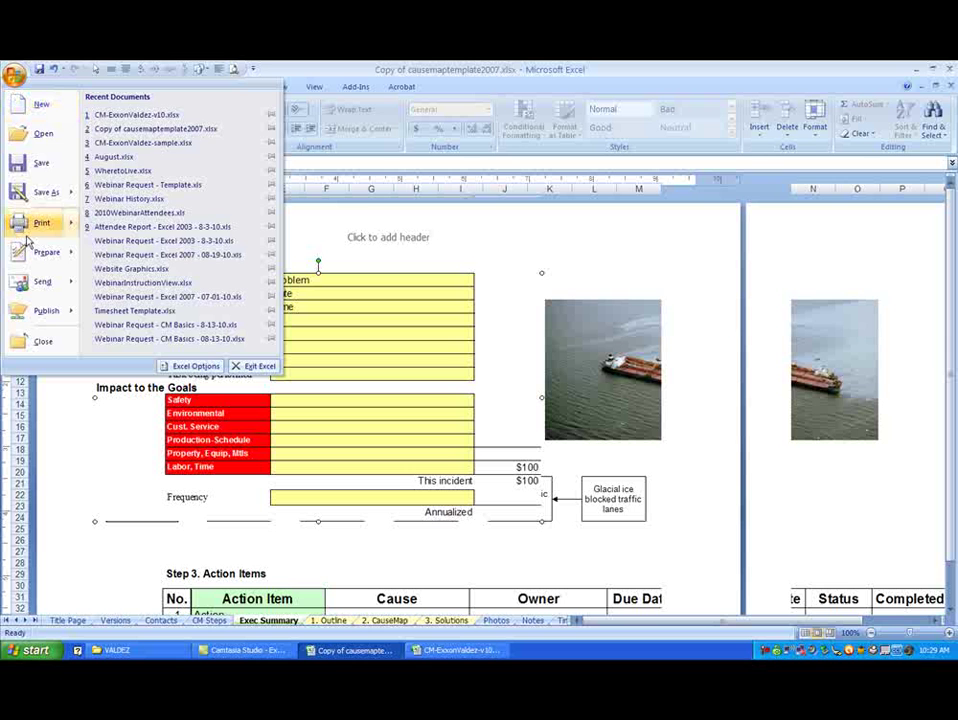
mouse_move(42, 222)
left_click(127, 184)
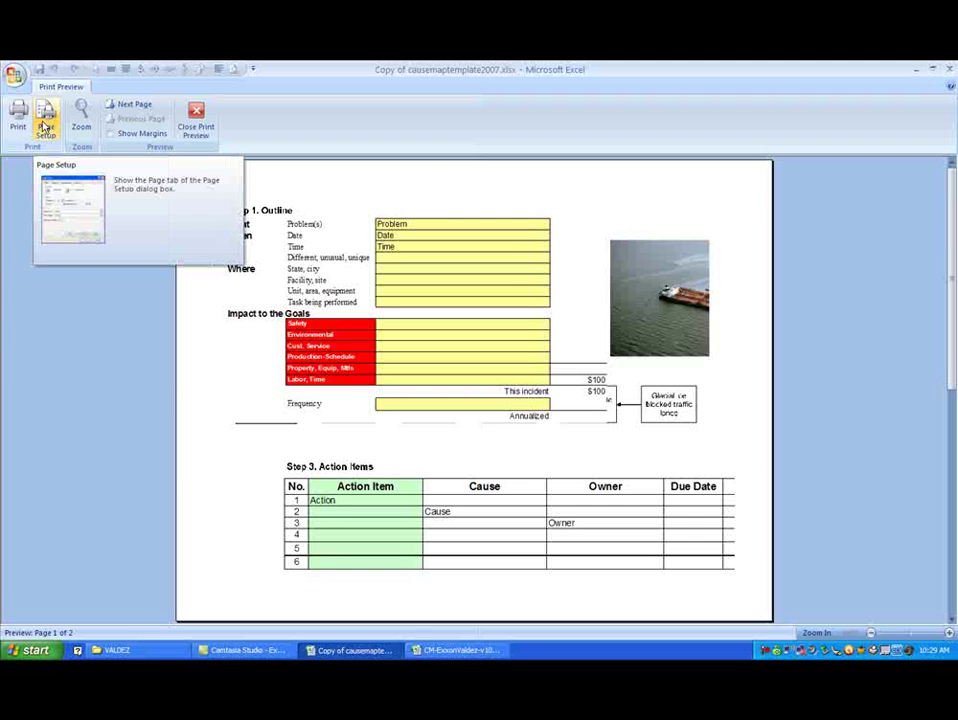
left_click(44, 127)
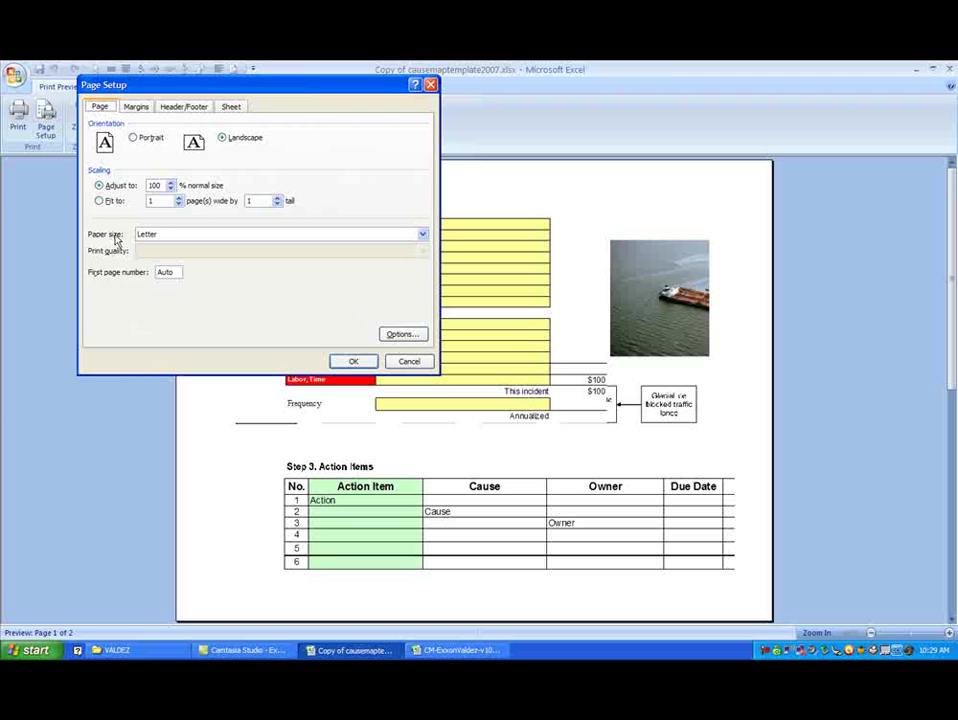
left_click(100, 201)
left_click(355, 361)
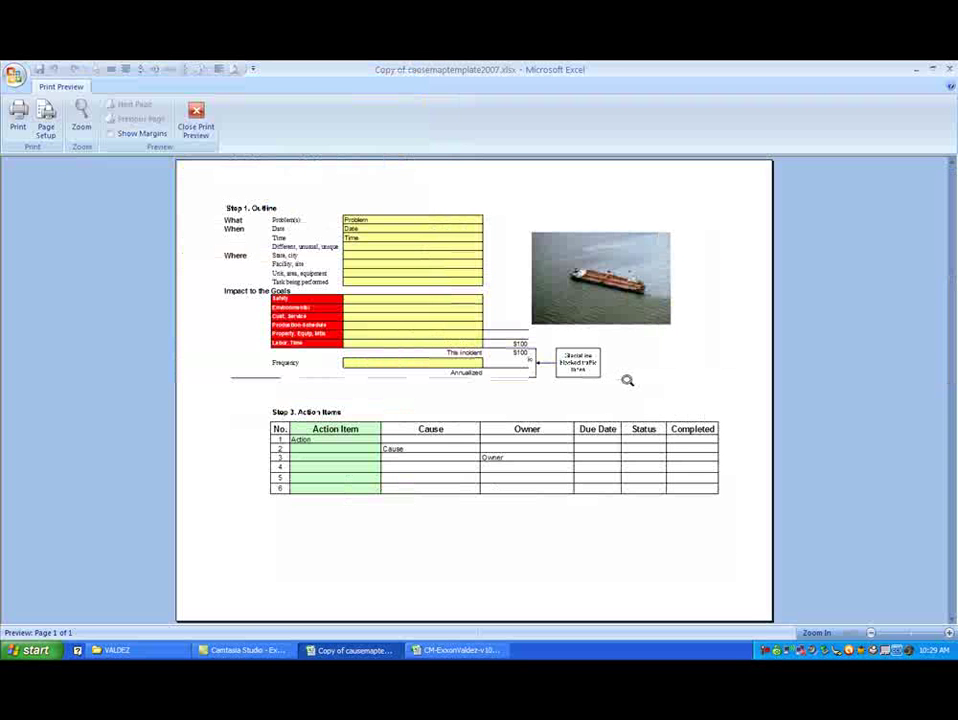